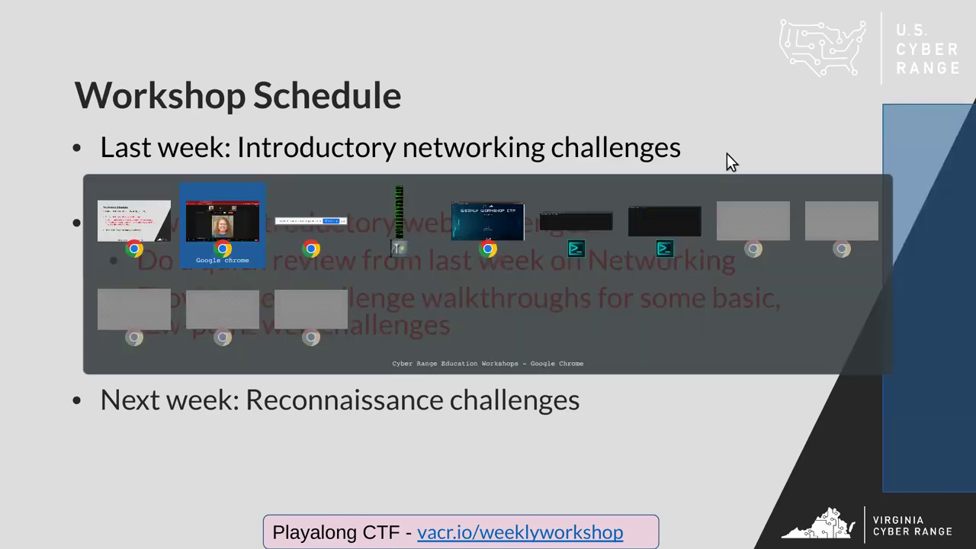
{"action": "key", "text": "alt+Tab"}
{"action": "key", "text": "alt+Tab"}
{"action": "key", "text": "alt+Tab"}
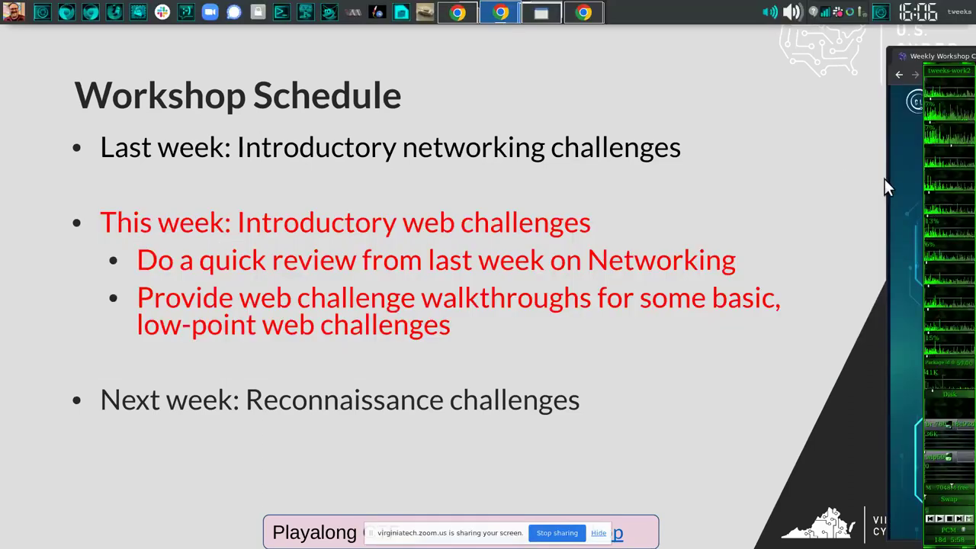
- Bring the Chrome CTF window forward and widen it over the slides
{"action": "left_click_drag", "start_coordinate": [884, 187], "coordinate": [664, 236]}
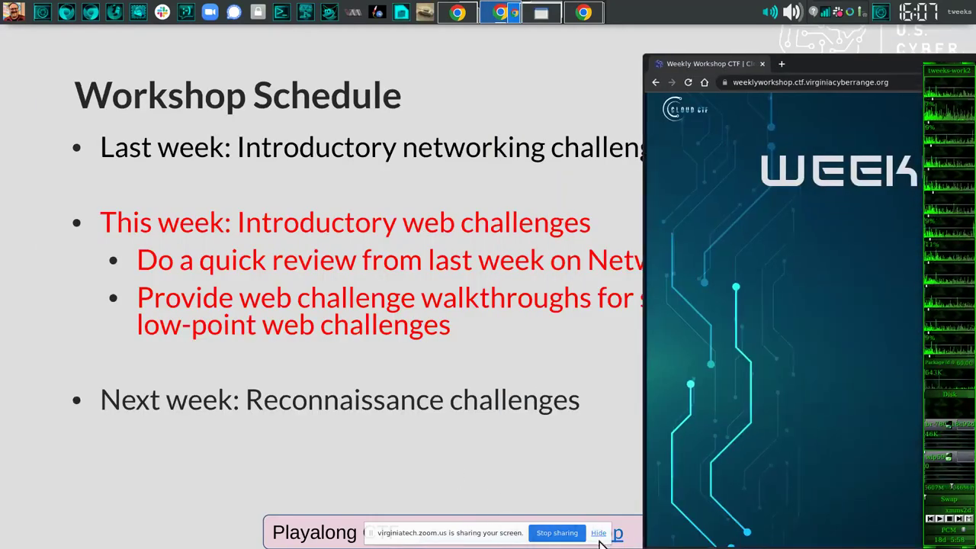
{"action": "left_click_drag", "start_coordinate": [732, 371], "coordinate": [83, 300]}
- Enter the Weekly Workshop CTF site and sign in with a Google account
{"action": "left_click", "coordinate": [461, 267]}
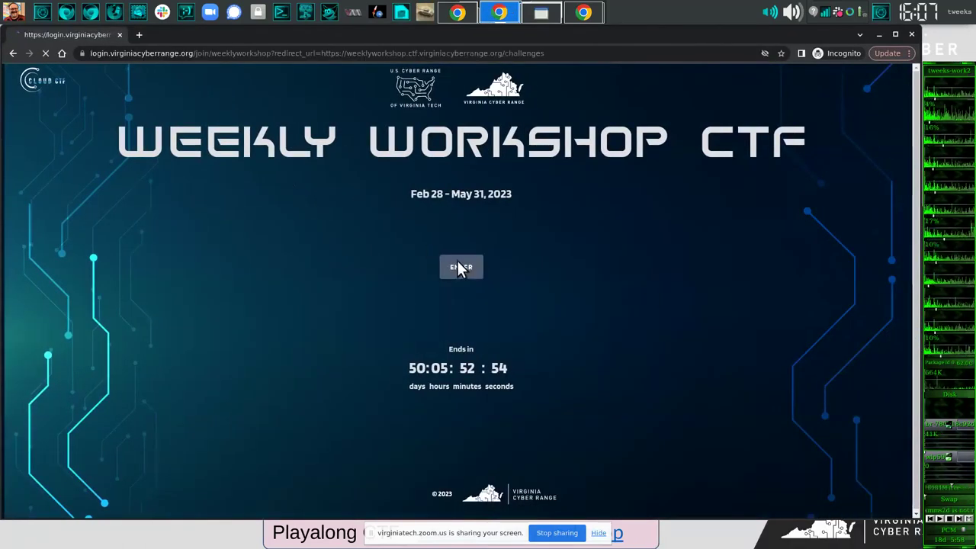
{"action": "left_click", "coordinate": [649, 295]}
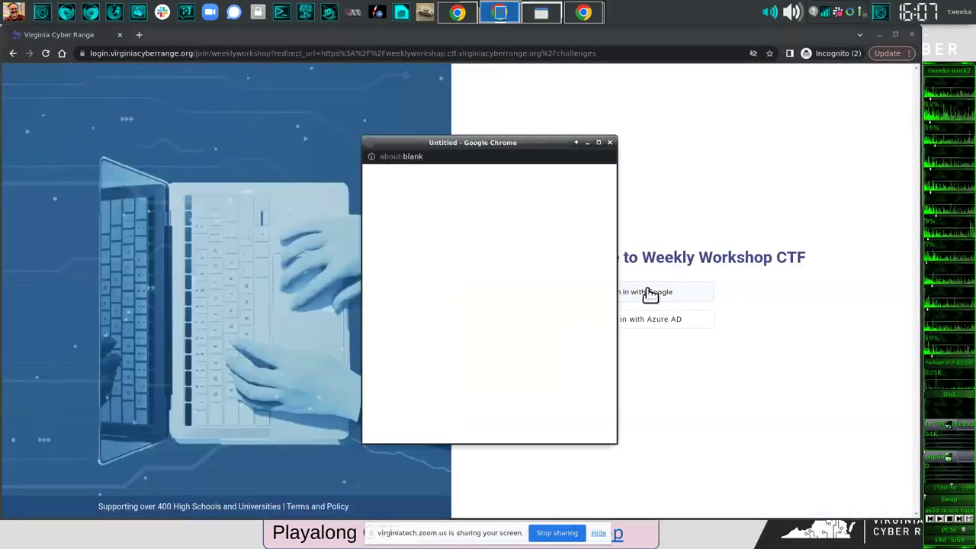
{"action": "left_click", "coordinate": [435, 318]}
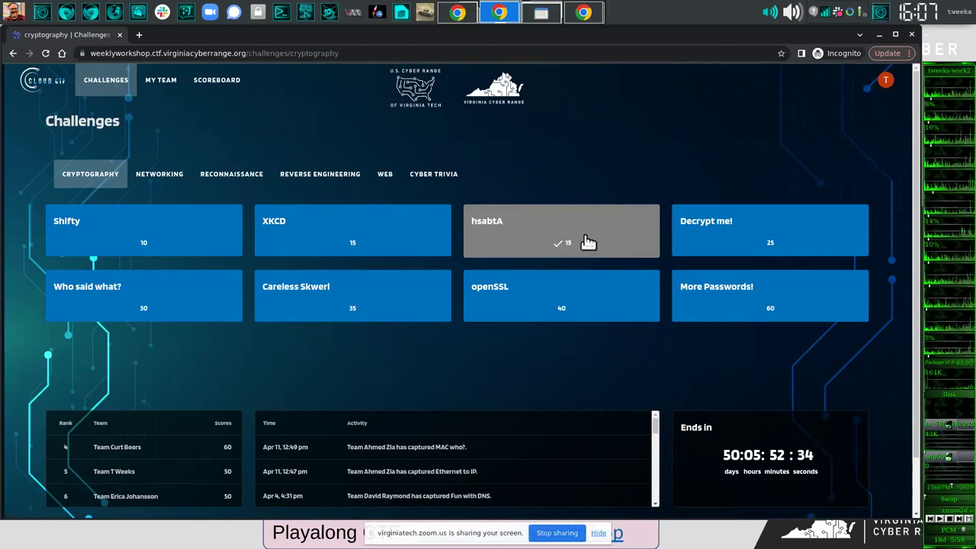
- Glance at the Networking and Web challenge categories
{"action": "left_click", "coordinate": [161, 177]}
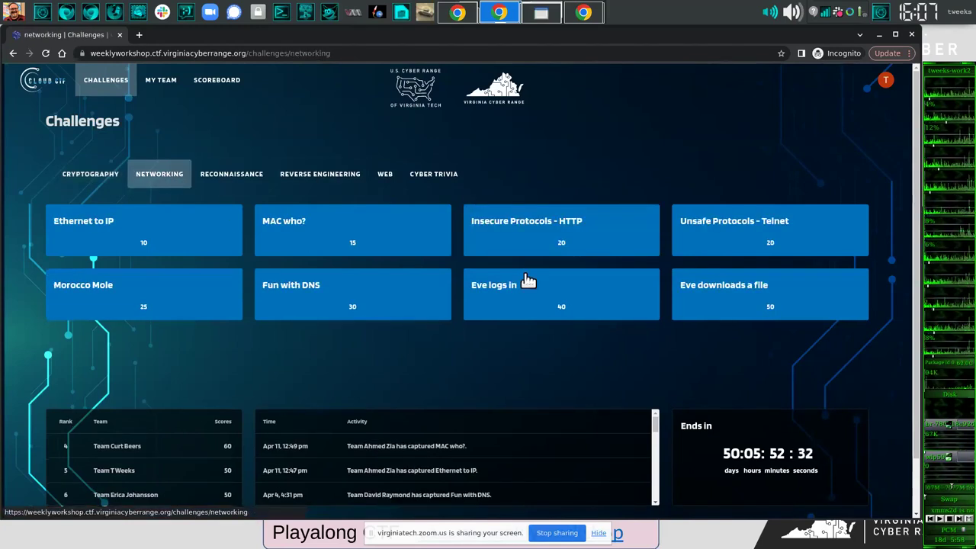
{"action": "left_click", "coordinate": [389, 175]}
{"action": "key", "text": "alt+Tab"}
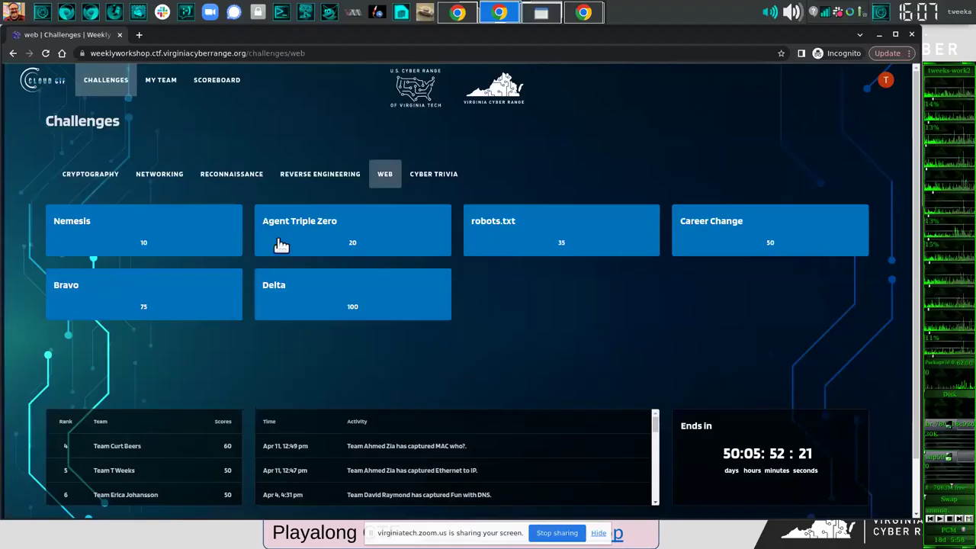
- Return to Networking and view the Ethernet to IP challenge, cancelling without submitting
{"action": "left_click", "coordinate": [169, 174]}
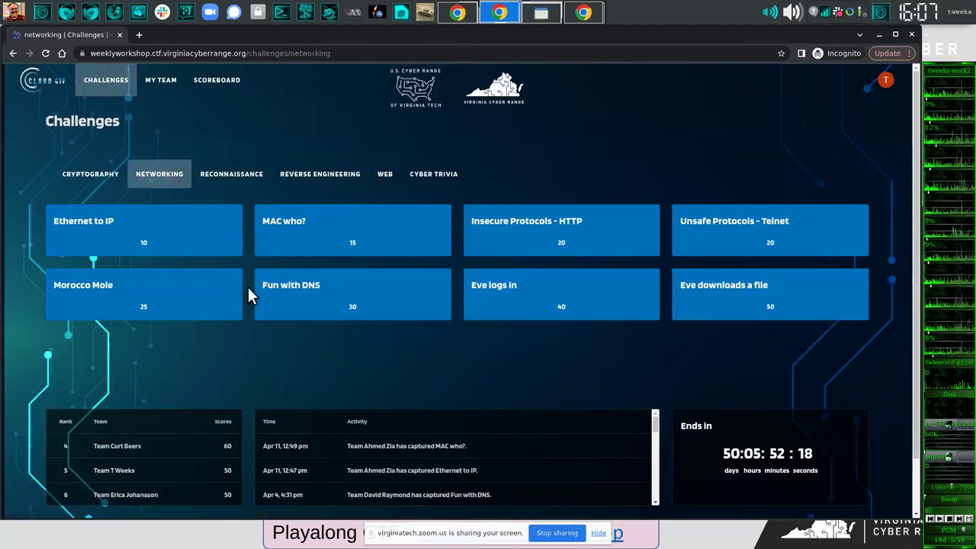
{"action": "left_click", "coordinate": [194, 237]}
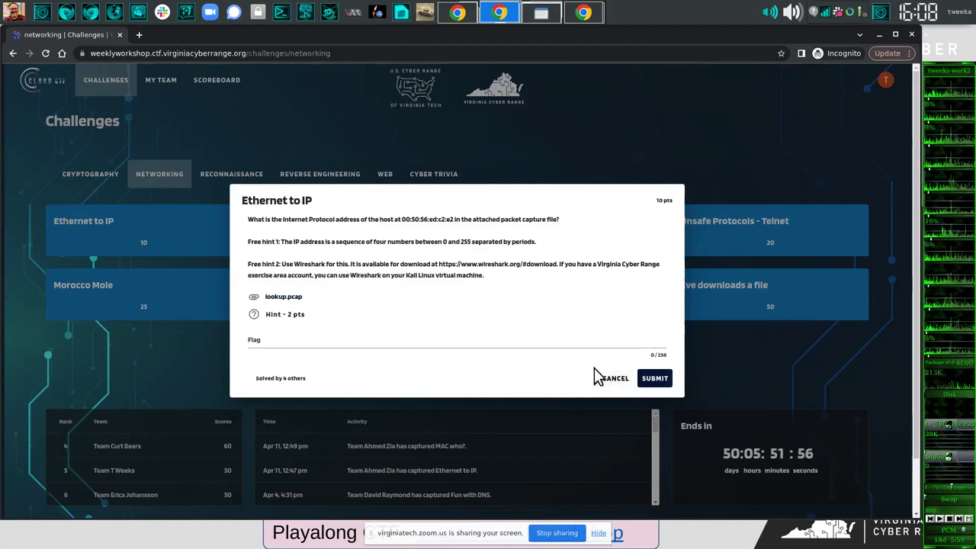
{"action": "left_click", "coordinate": [612, 377]}
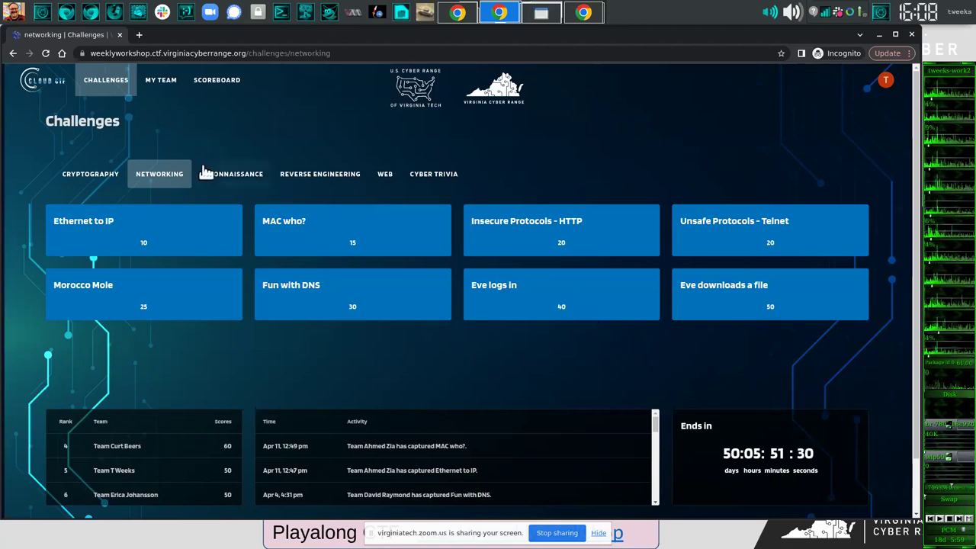
{"action": "left_click", "coordinate": [383, 180]}
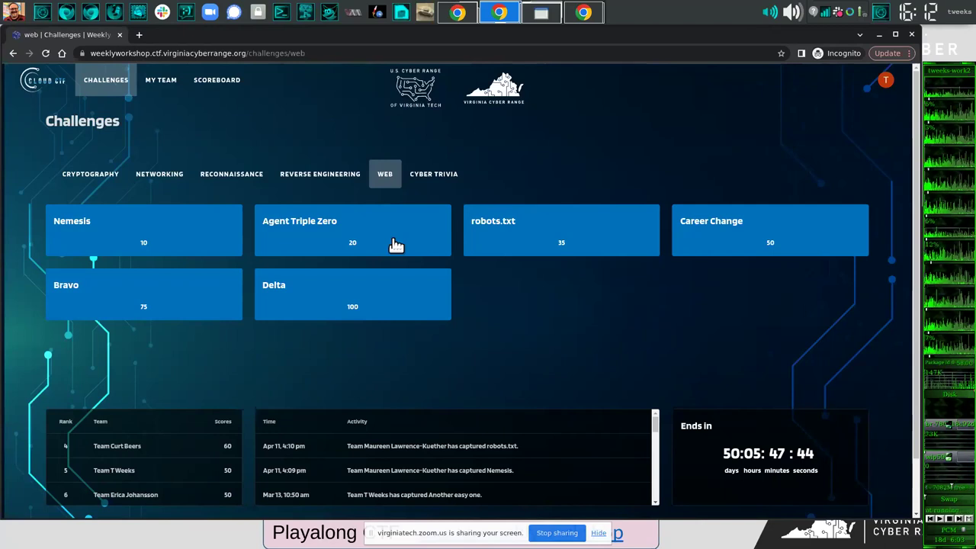
- View the Web challenges page source with Ctrl+U, highlighting the head, stylesheet and favicon lines
{"action": "key", "text": "ctrl+u"}
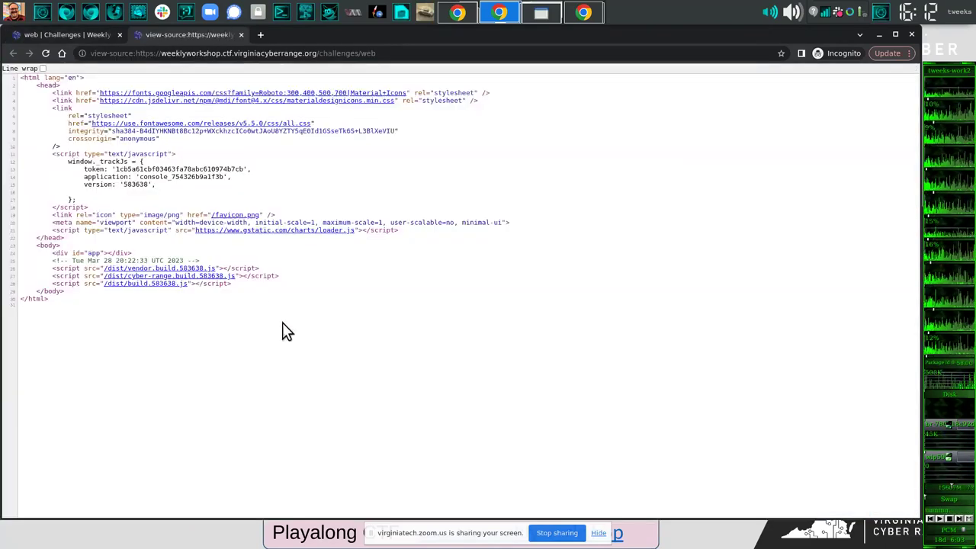
{"action": "left_click_drag", "start_coordinate": [20, 77], "coordinate": [98, 250]}
{"action": "left_click", "coordinate": [177, 323]}
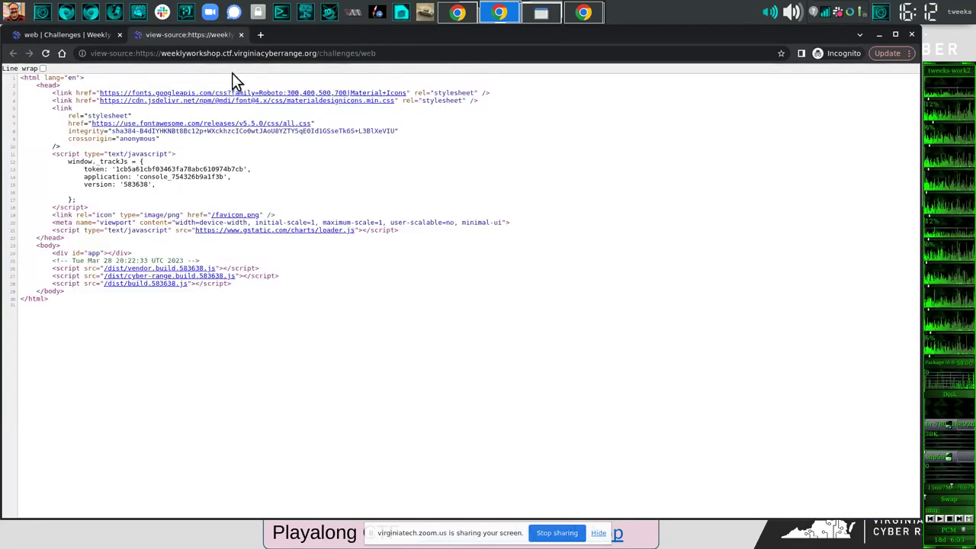
{"action": "left_click", "coordinate": [75, 35]}
{"action": "left_click", "coordinate": [183, 36]}
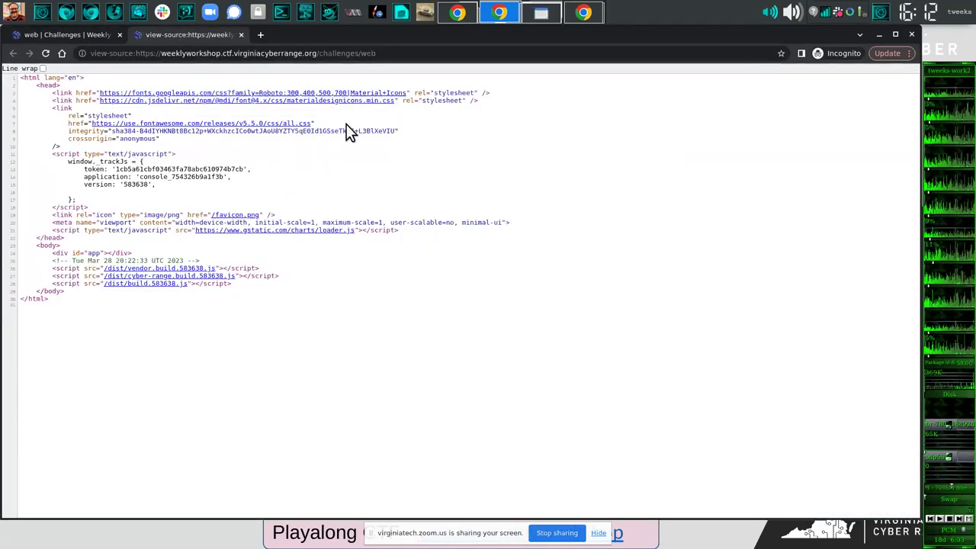
{"action": "left_click_drag", "start_coordinate": [246, 84], "coordinate": [367, 112]}
{"action": "left_click", "coordinate": [368, 112]}
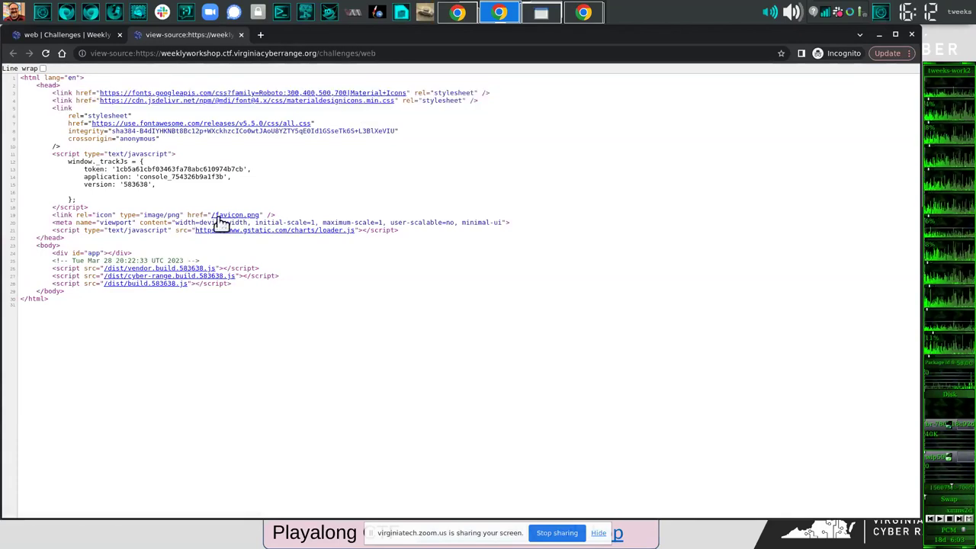
{"action": "left_click_drag", "start_coordinate": [163, 216], "coordinate": [257, 262]}
{"action": "left_click", "coordinate": [257, 262]}
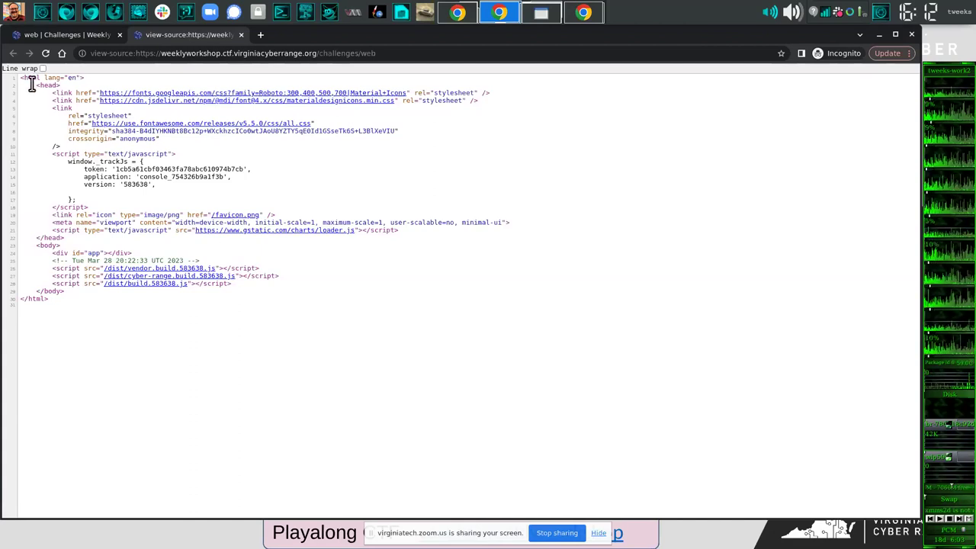
{"action": "left_click_drag", "start_coordinate": [31, 77], "coordinate": [76, 303]}
{"action": "left_click", "coordinate": [77, 303]}
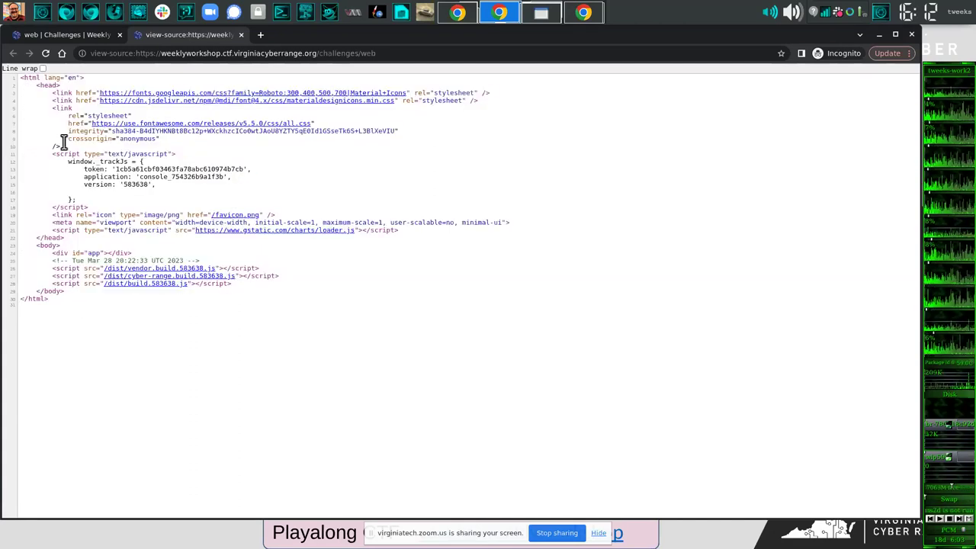
- Highlight the opening html tag, inline tracking script and loader lines, comparing with the Challenges tab
{"action": "left_click_drag", "start_coordinate": [21, 77], "coordinate": [153, 163]}
{"action": "left_click_drag", "start_coordinate": [62, 153], "coordinate": [176, 206]}
{"action": "left_click", "coordinate": [178, 208]}
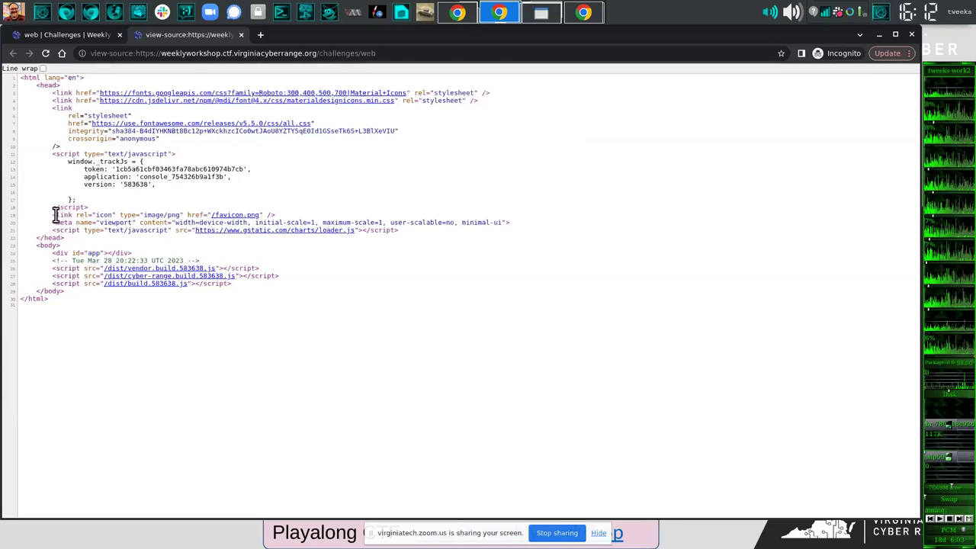
{"action": "left_click_drag", "start_coordinate": [56, 211], "coordinate": [269, 288]}
{"action": "left_click", "coordinate": [98, 240]}
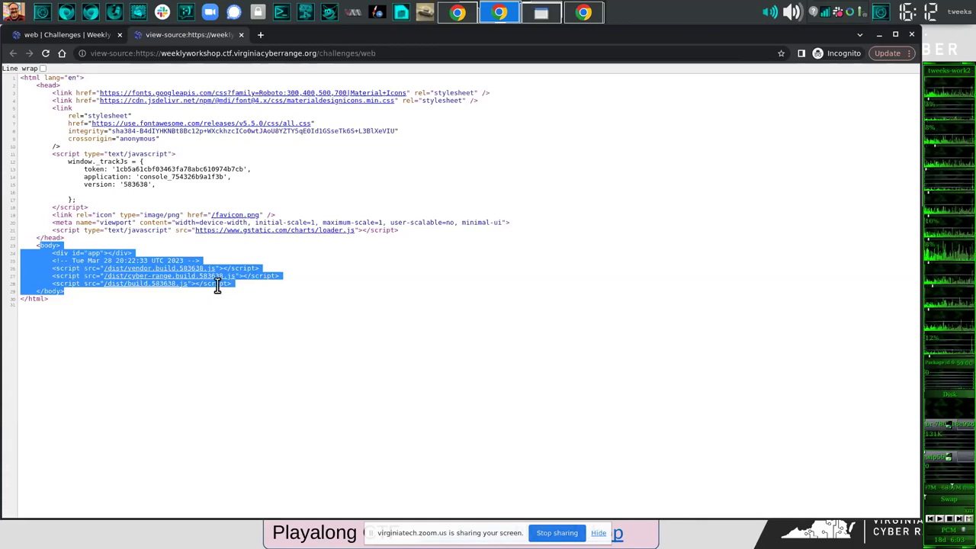
{"action": "left_click", "coordinate": [68, 32]}
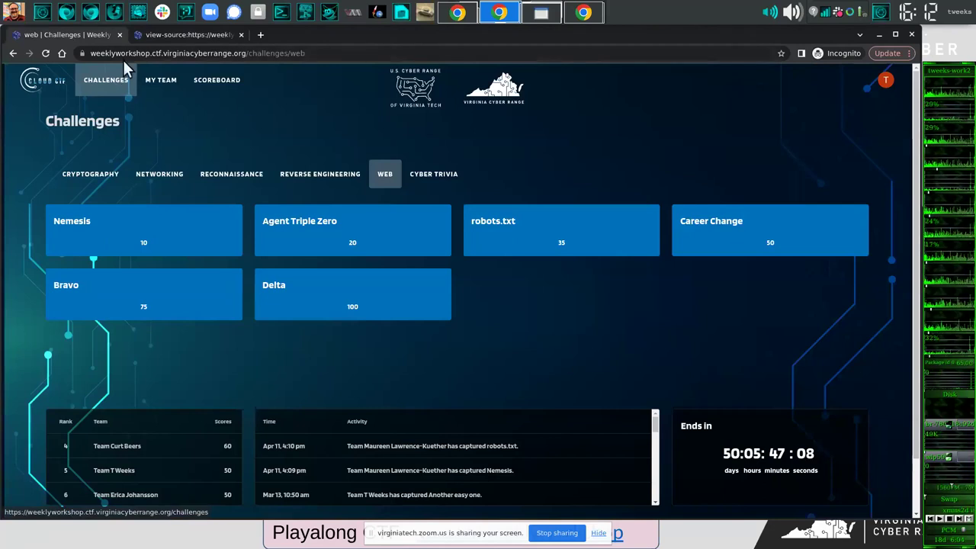
{"action": "left_click", "coordinate": [159, 34]}
{"action": "left_click", "coordinate": [214, 308]}
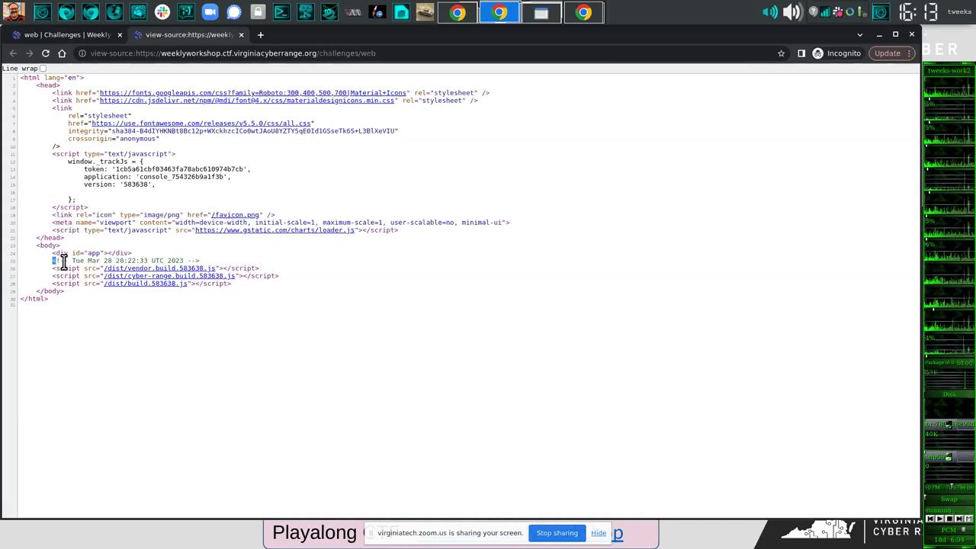
- Select the 'Tue Mar 28' build-date comment in the source, then close the source view
{"action": "left_click_drag", "start_coordinate": [70, 263], "coordinate": [184, 263]}
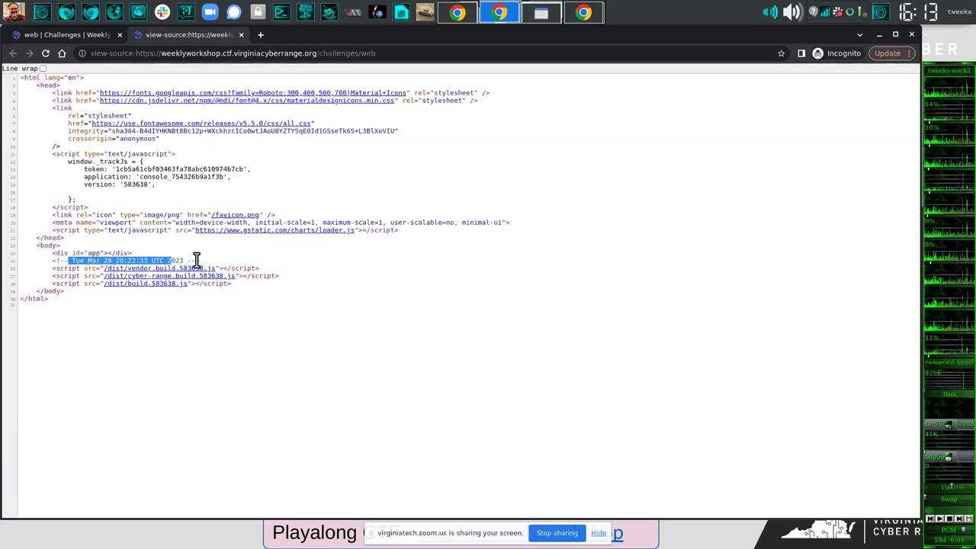
{"action": "left_click", "coordinate": [66, 264]}
{"action": "left_click_drag", "start_coordinate": [51, 260], "coordinate": [223, 269]}
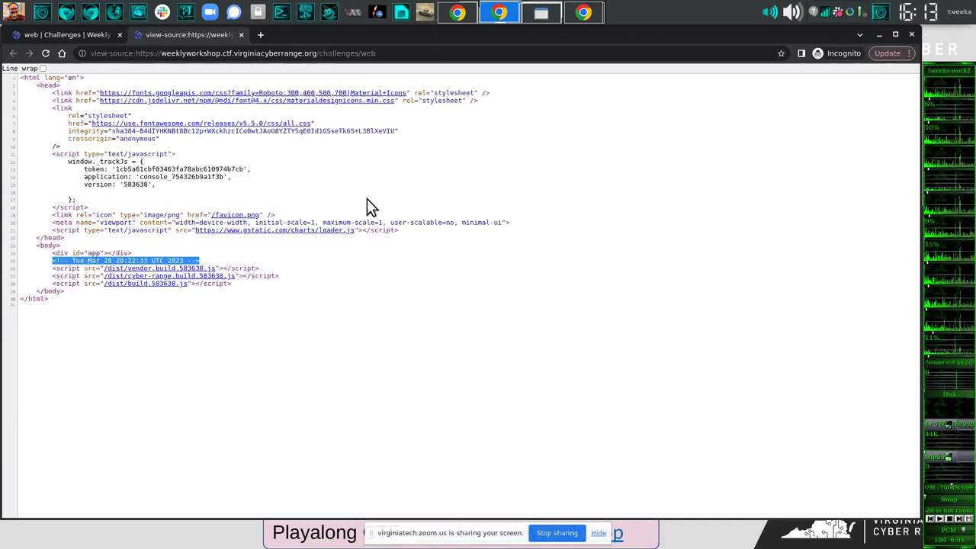
{"action": "key", "text": "ctrl+w"}
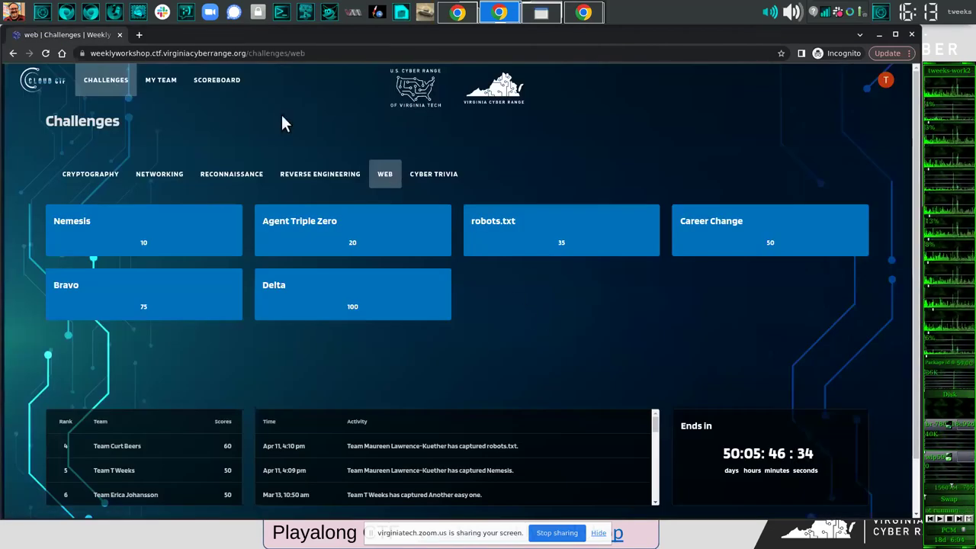
- Search DuckDuckGo for 'html examples' in a new private tab
{"action": "key", "text": "ctrl+t"}
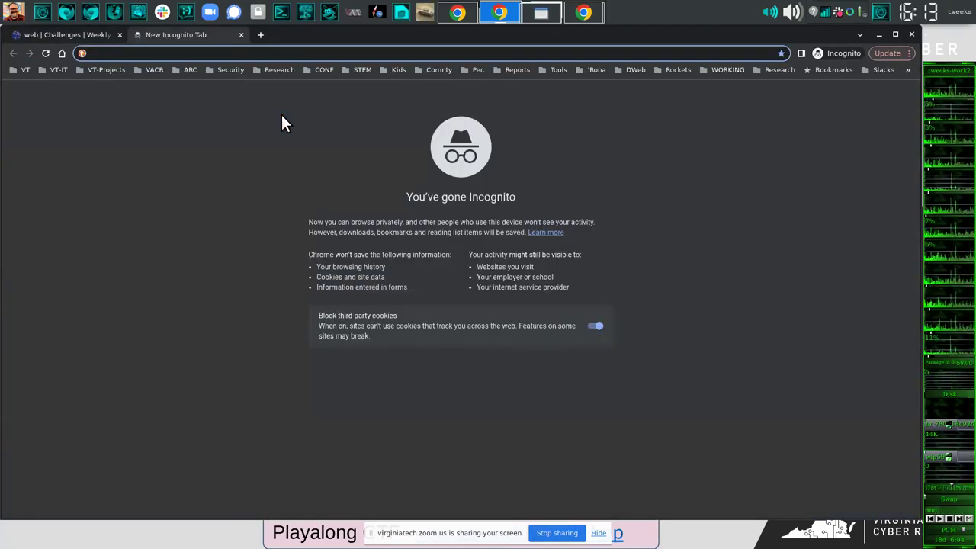
{"action": "type", "text": "html"}
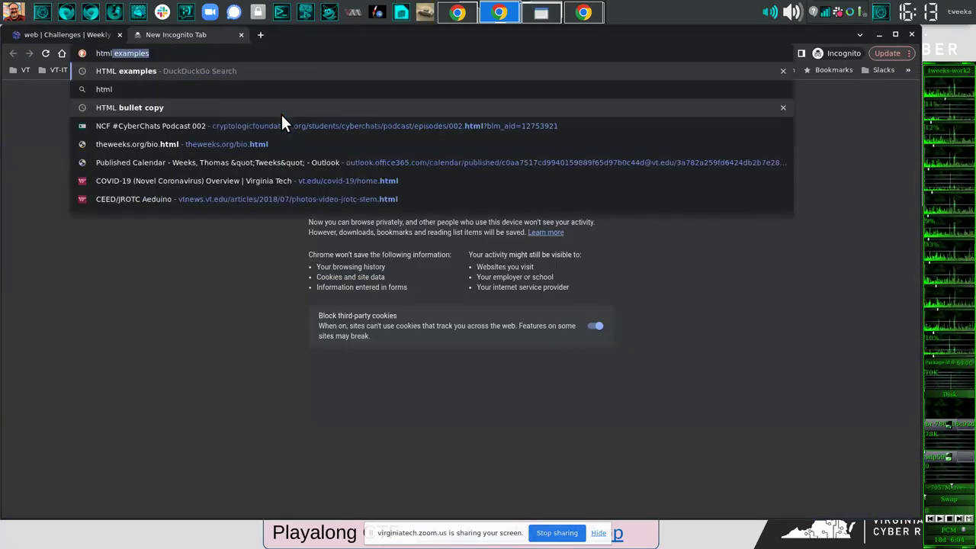
{"action": "key", "text": "Return"}
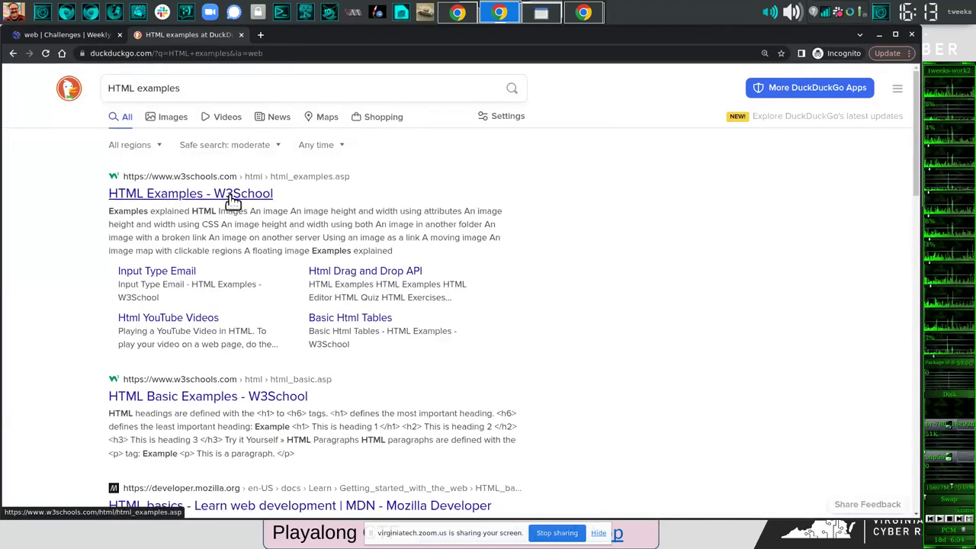
{"action": "left_click", "coordinate": [230, 195]}
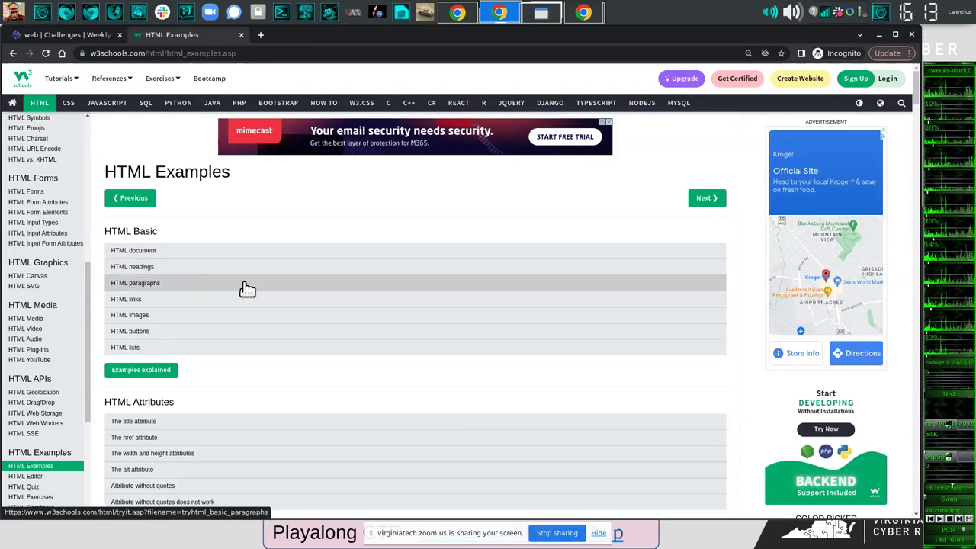
- Study the W3Schools 'HTML document' Tryit example's code and output, then close both W3Schools tabs
{"action": "left_click", "coordinate": [153, 254]}
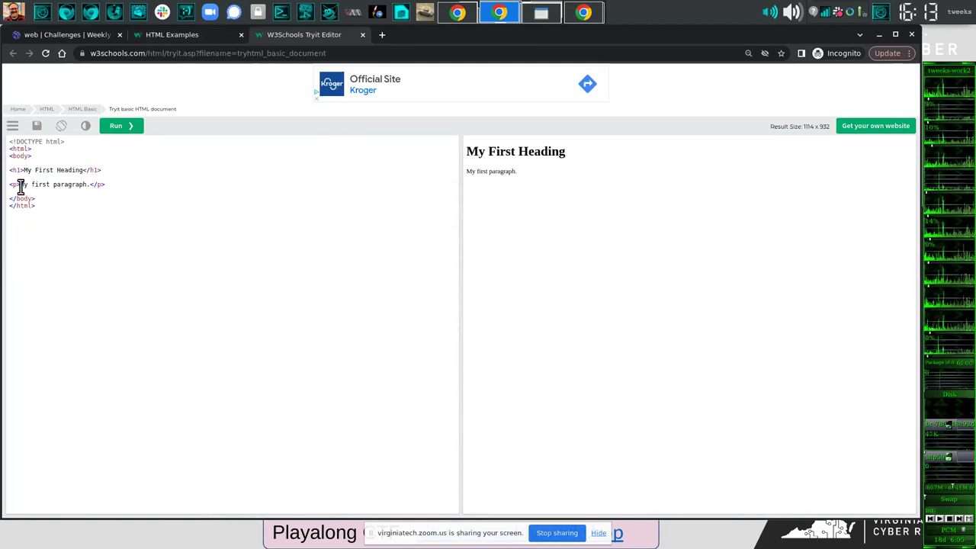
{"action": "left_click_drag", "start_coordinate": [32, 149], "coordinate": [87, 208]}
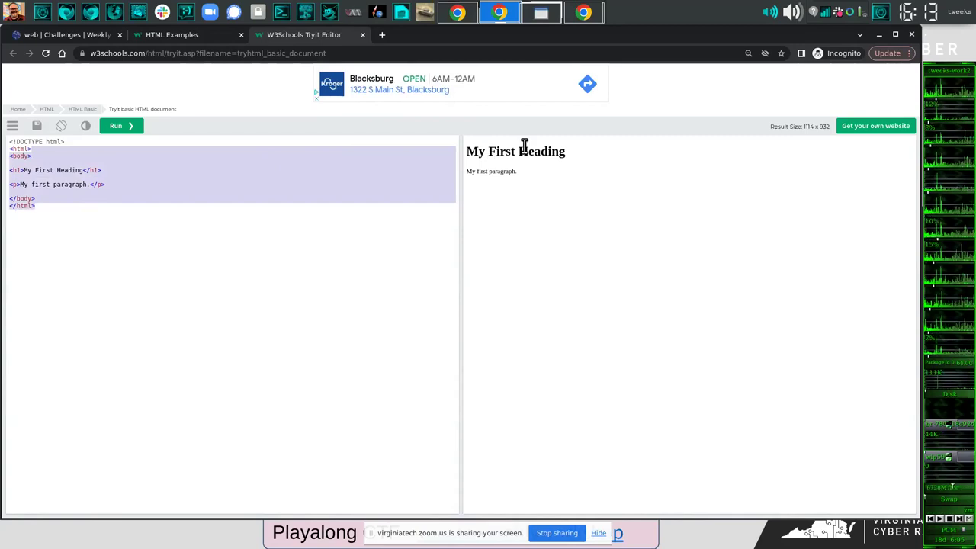
{"action": "left_click_drag", "start_coordinate": [511, 151], "coordinate": [553, 191]}
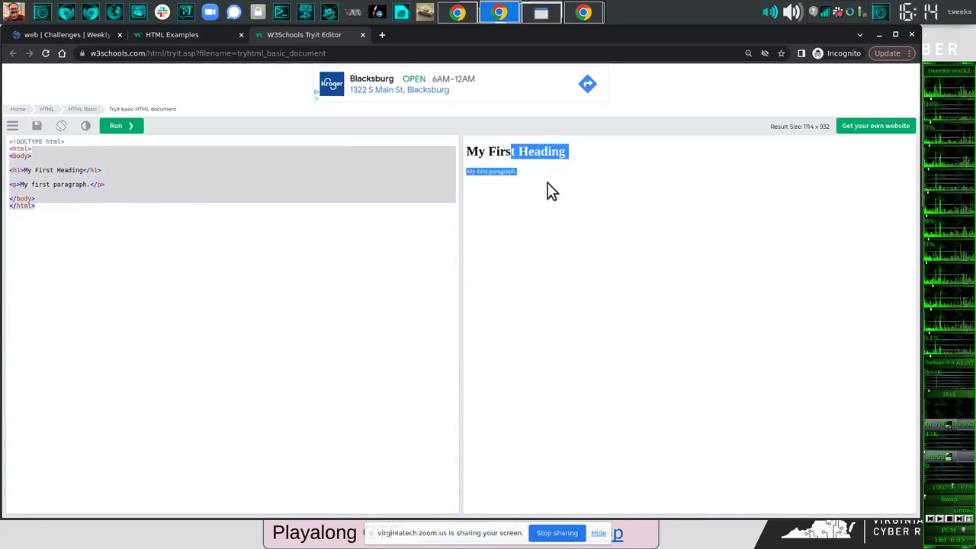
{"action": "left_click", "coordinate": [33, 160]}
{"action": "left_click", "coordinate": [33, 161]}
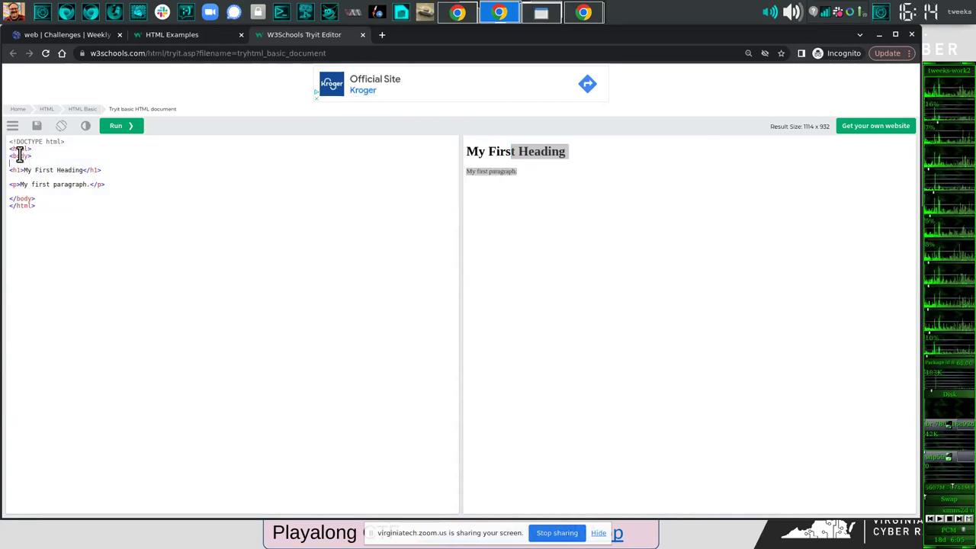
{"action": "left_click_drag", "start_coordinate": [18, 149], "coordinate": [120, 213]}
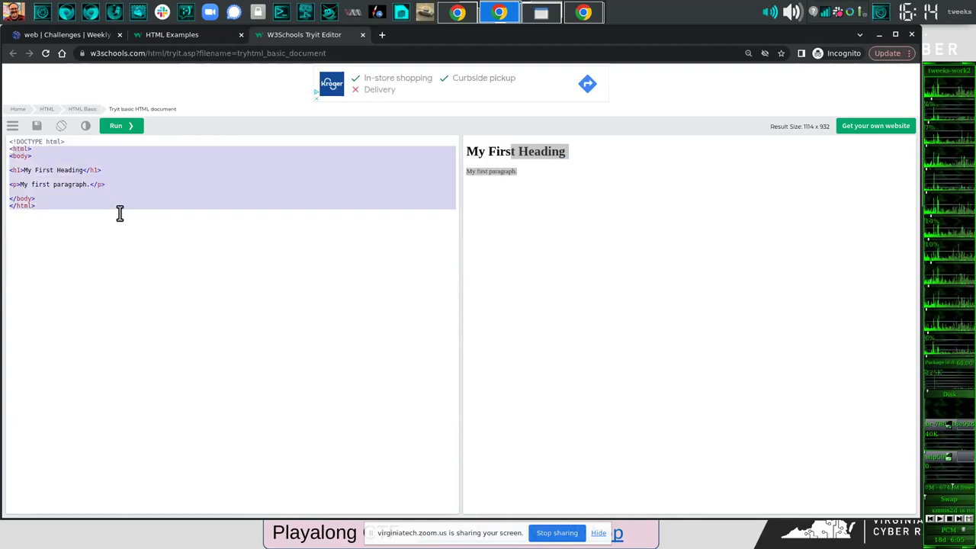
{"action": "left_click", "coordinate": [493, 185]}
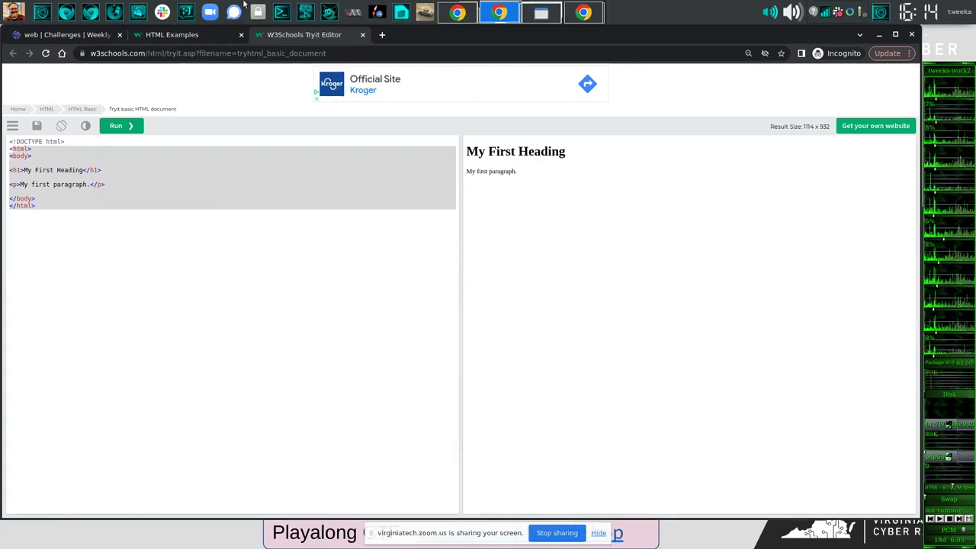
{"action": "key", "text": "ctrl+w"}
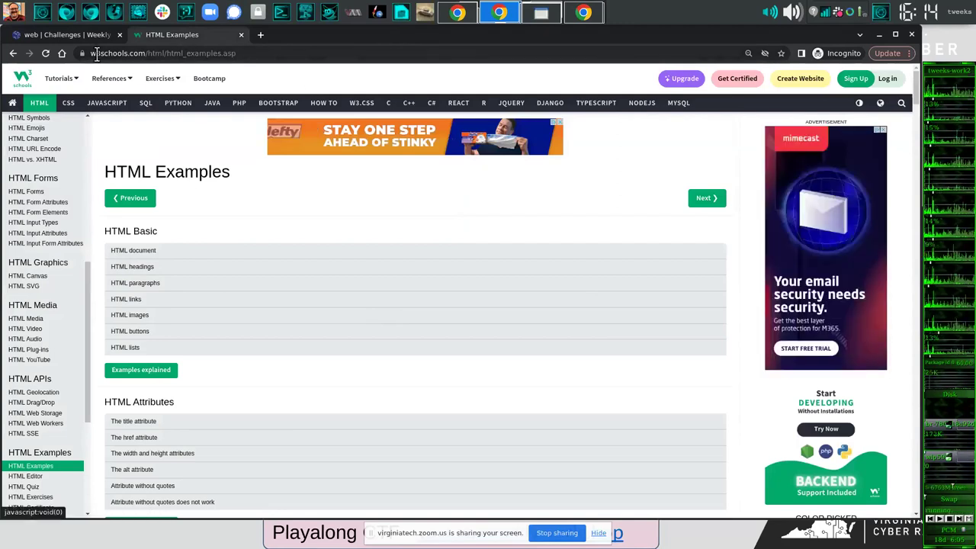
{"action": "key", "text": "ctrl+w"}
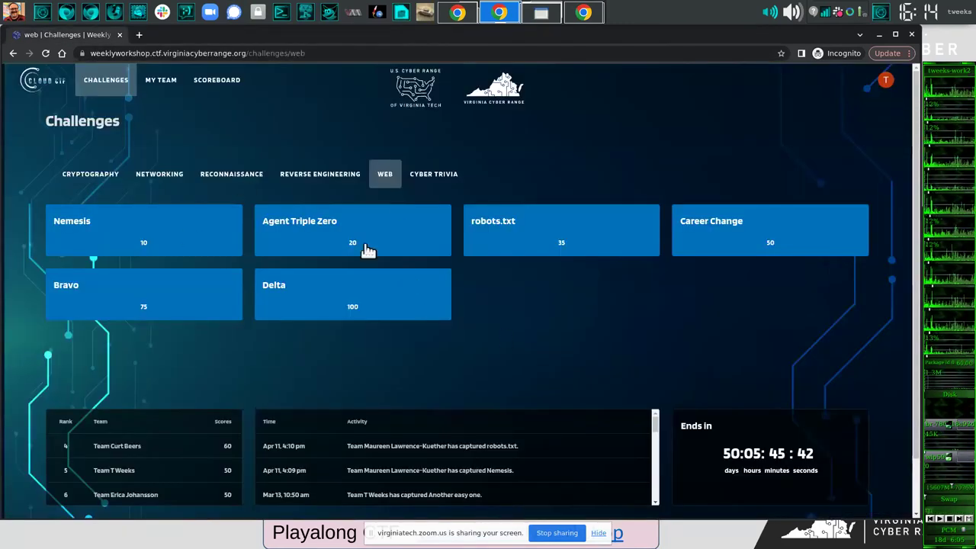
{"action": "left_click", "coordinate": [163, 236]}
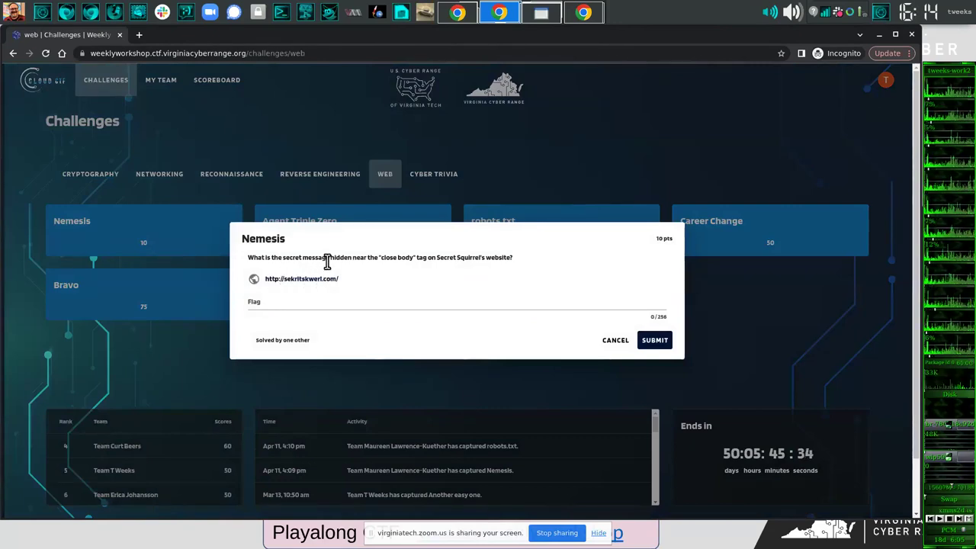
{"action": "left_click_drag", "start_coordinate": [329, 259], "coordinate": [412, 262]}
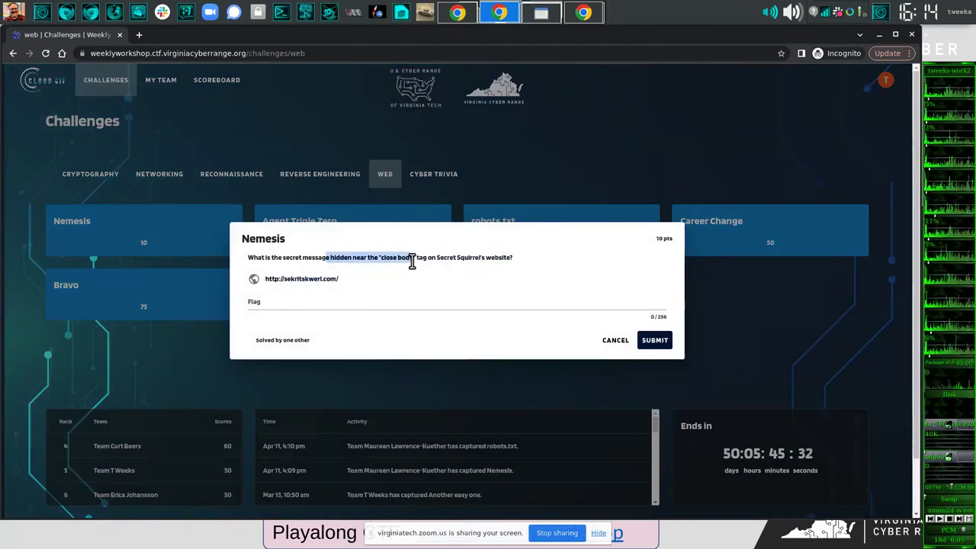
{"action": "left_click", "coordinate": [498, 257]}
{"action": "left_click_drag", "start_coordinate": [418, 260], "coordinate": [503, 259]}
{"action": "left_click", "coordinate": [504, 257]}
{"action": "left_click_drag", "start_coordinate": [332, 257], "coordinate": [429, 258]}
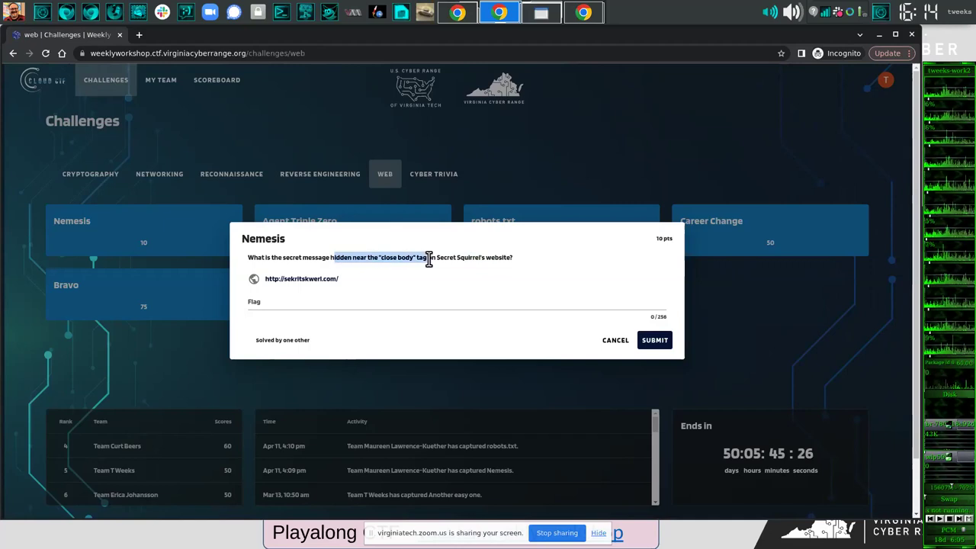
{"action": "left_click", "coordinate": [313, 279]}
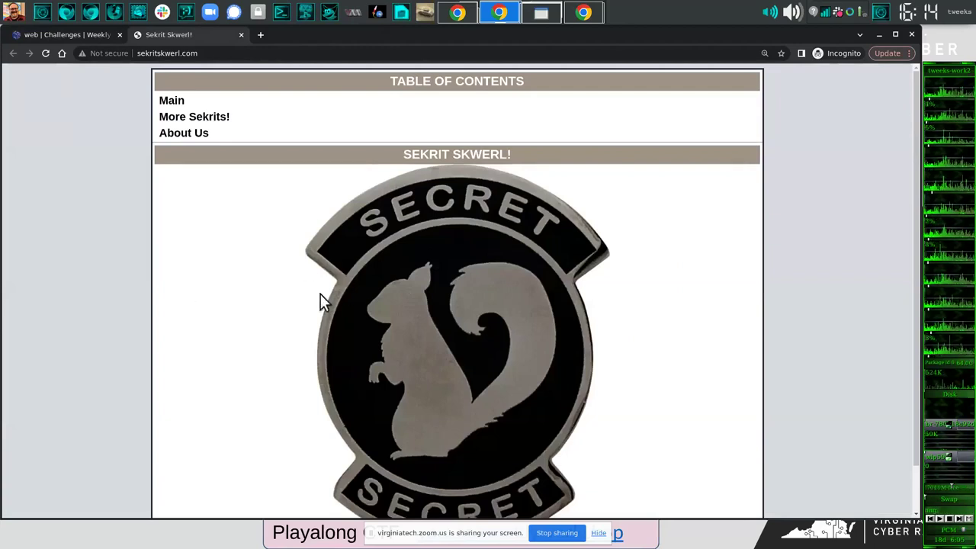
- Open the Sekrit Skwerl page source and look over the style rules at the top
{"action": "scroll", "coordinate": [265, 385], "scroll_direction": "down", "scroll_amount": 1}
{"action": "scroll", "coordinate": [268, 387], "scroll_direction": "up", "scroll_amount": 1}
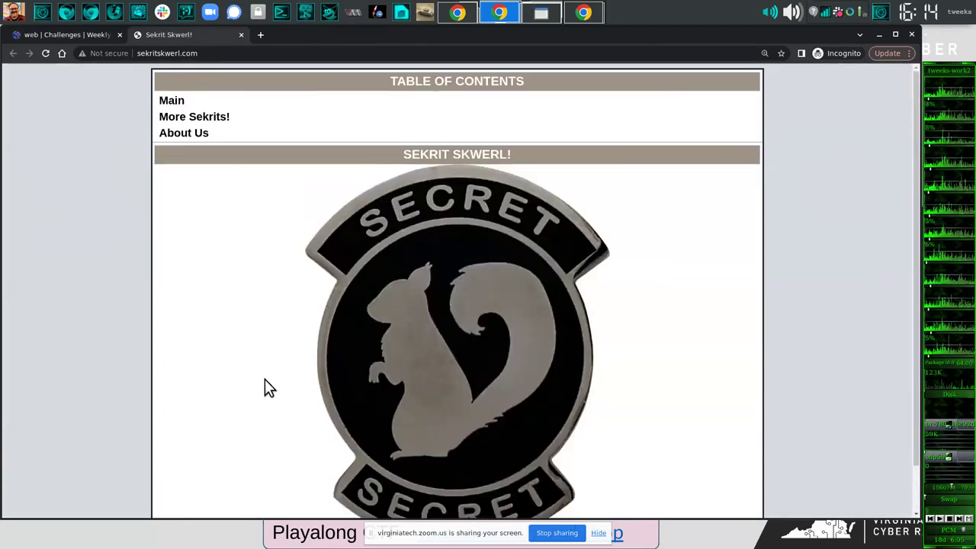
{"action": "key", "text": "ctrl+u"}
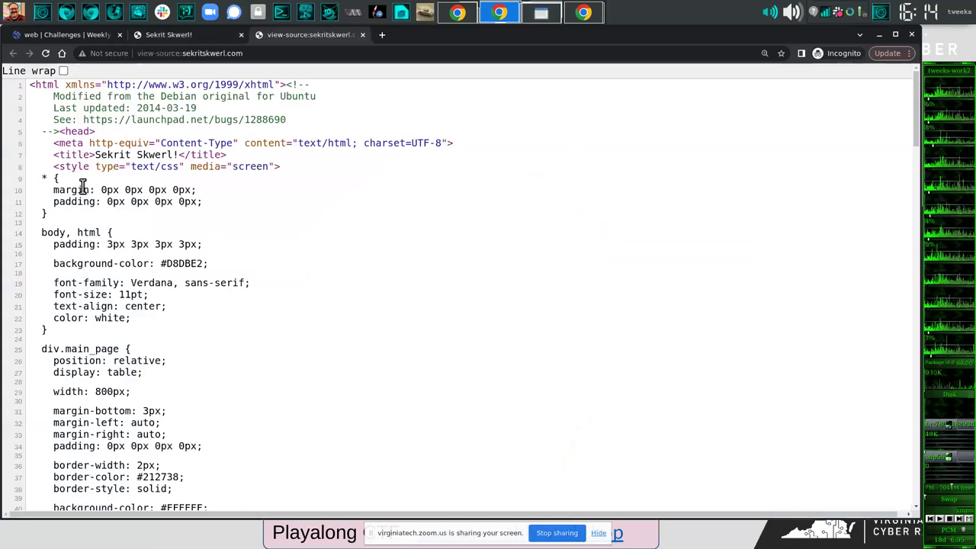
{"action": "scroll", "coordinate": [91, 246], "scroll_direction": "down", "scroll_amount": 5}
{"action": "scroll", "coordinate": [93, 254], "scroll_direction": "up", "scroll_amount": 3}
{"action": "scroll", "coordinate": [96, 253], "scroll_direction": "up", "scroll_amount": 3}
{"action": "left_click_drag", "start_coordinate": [77, 192], "coordinate": [238, 474]}
- Scroll to the end of the source and select 'squiddlydiddly' in the comment after </body>
{"action": "scroll", "coordinate": [239, 483], "scroll_direction": "down", "scroll_amount": 10}
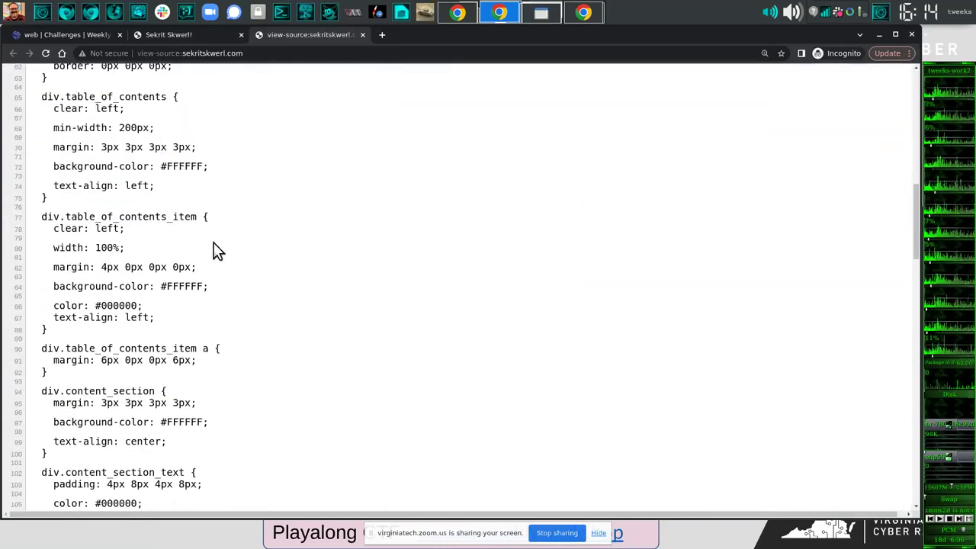
{"action": "scroll", "coordinate": [217, 252], "scroll_direction": "down", "scroll_amount": 15}
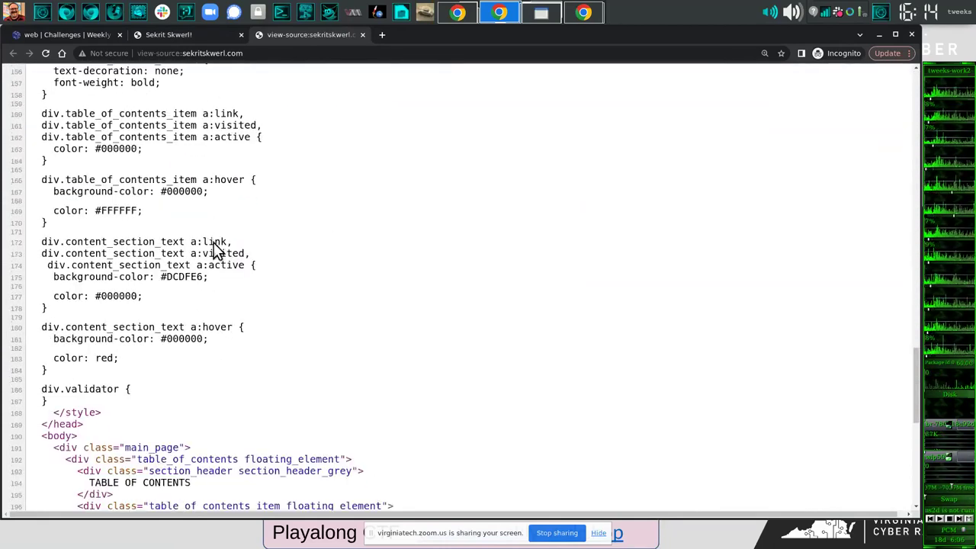
{"action": "scroll", "coordinate": [218, 252], "scroll_direction": "down", "scroll_amount": 5}
{"action": "left_click_drag", "start_coordinate": [48, 131], "coordinate": [102, 143]}
{"action": "scroll", "coordinate": [106, 467], "scroll_direction": "down", "scroll_amount": 5}
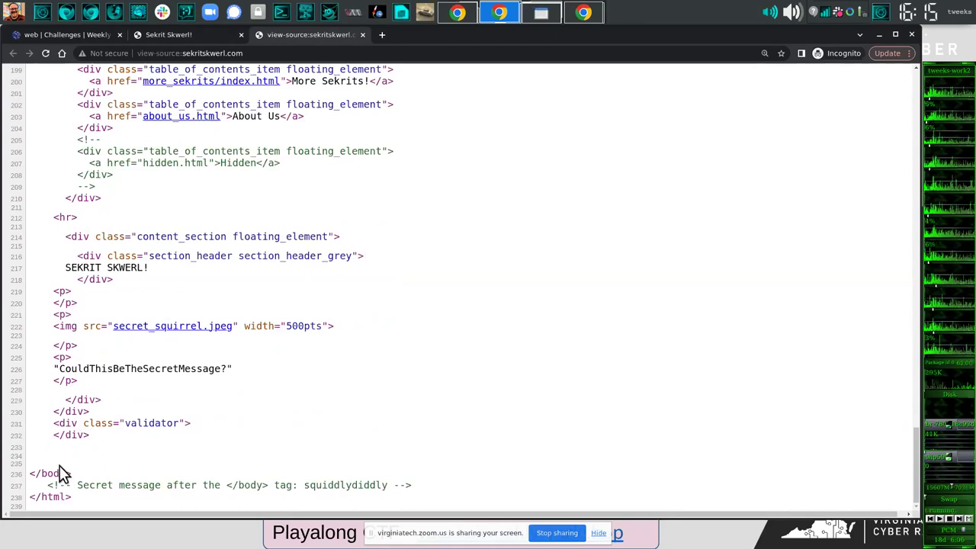
{"action": "left_click_drag", "start_coordinate": [72, 485], "coordinate": [227, 486]}
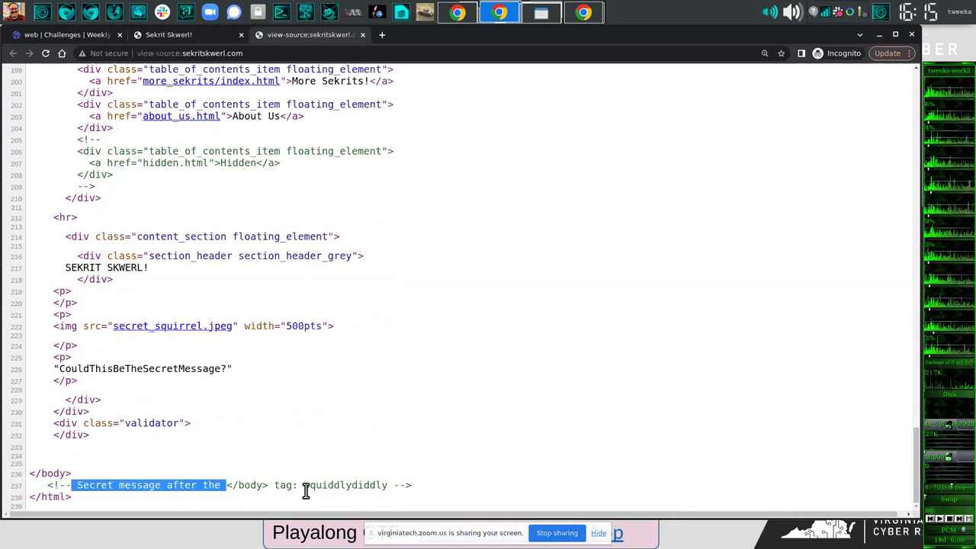
{"action": "left_click_drag", "start_coordinate": [304, 485], "coordinate": [387, 485]}
{"action": "key", "text": "ctrl+c"}
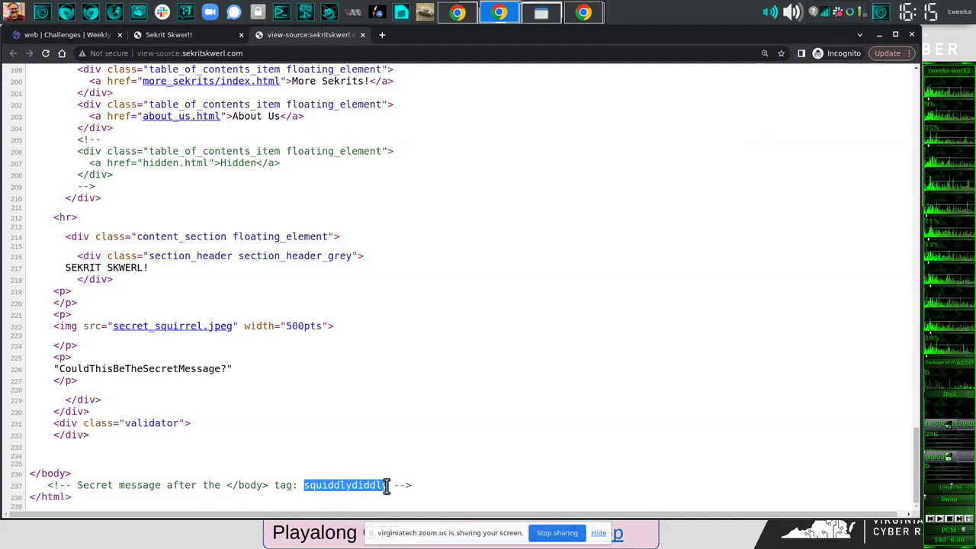
- Paste squiddlydiddly into the Nemesis Flag field, submit it, and accept 'That's correct!'
{"action": "left_click", "coordinate": [80, 34]}
{"action": "right_click", "coordinate": [338, 298]}
{"action": "key", "text": "Escape"}
{"action": "key", "text": "ctrl+v"}
{"action": "left_click", "coordinate": [649, 341]}
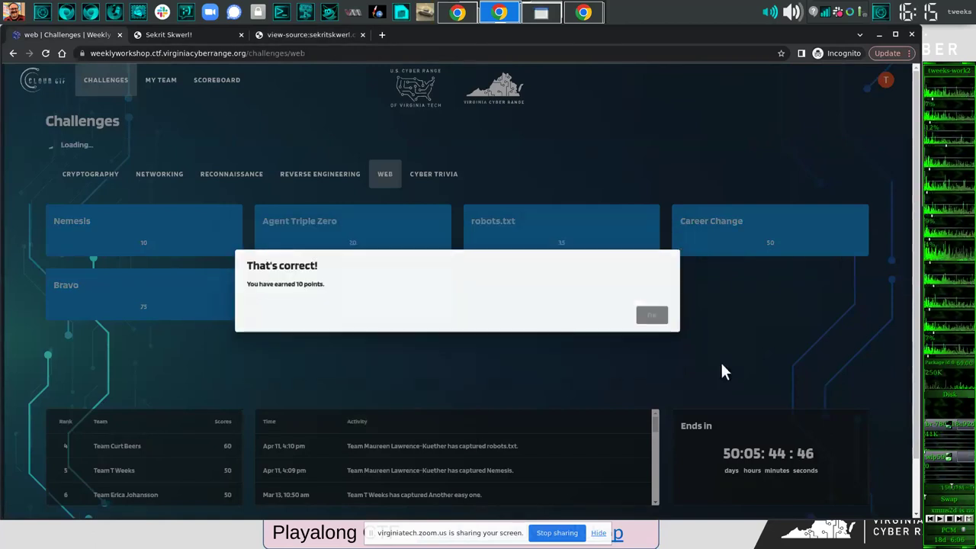
{"action": "left_click", "coordinate": [656, 317]}
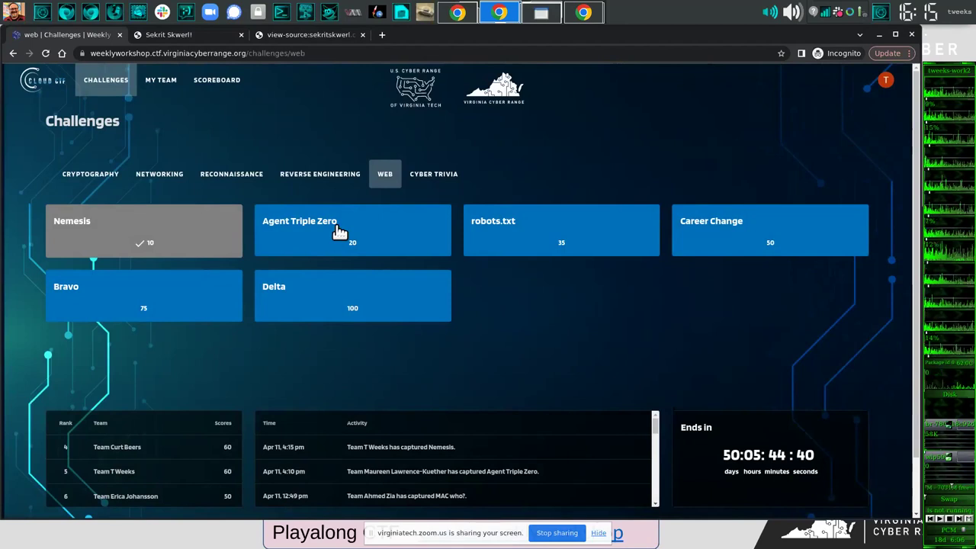
{"action": "key", "text": "XF86AudioRaiseVolume"}
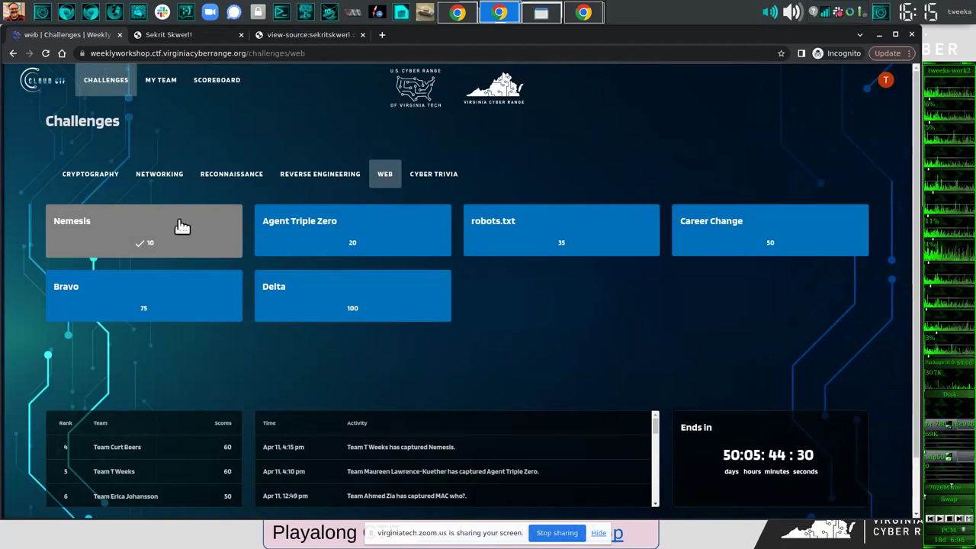
- Reopen and scroll the Sekrit Skwerl source, then close both source tabs and the Sekrit Skwerl tab
{"action": "left_click", "coordinate": [197, 34]}
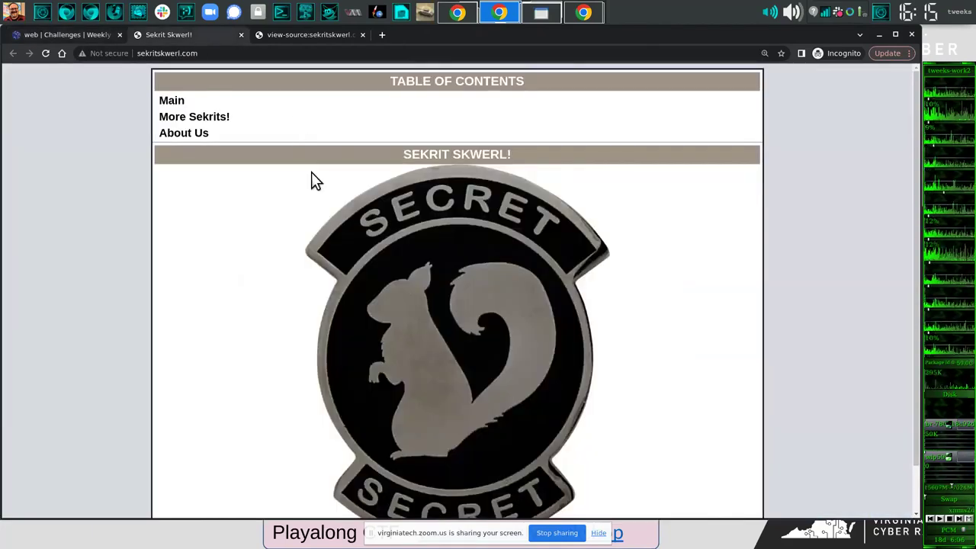
{"action": "key", "text": "ctrl+u"}
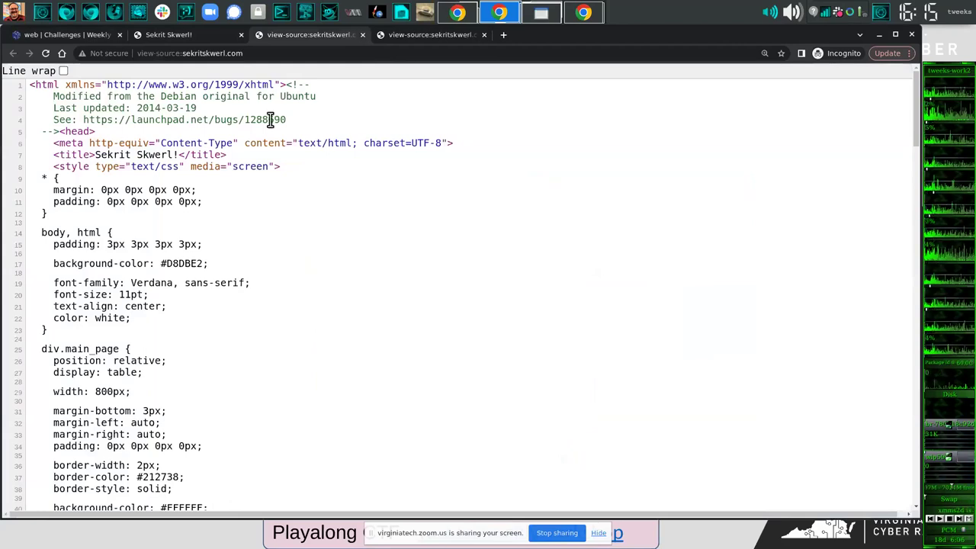
{"action": "scroll", "coordinate": [239, 166], "scroll_direction": "down", "scroll_amount": 20}
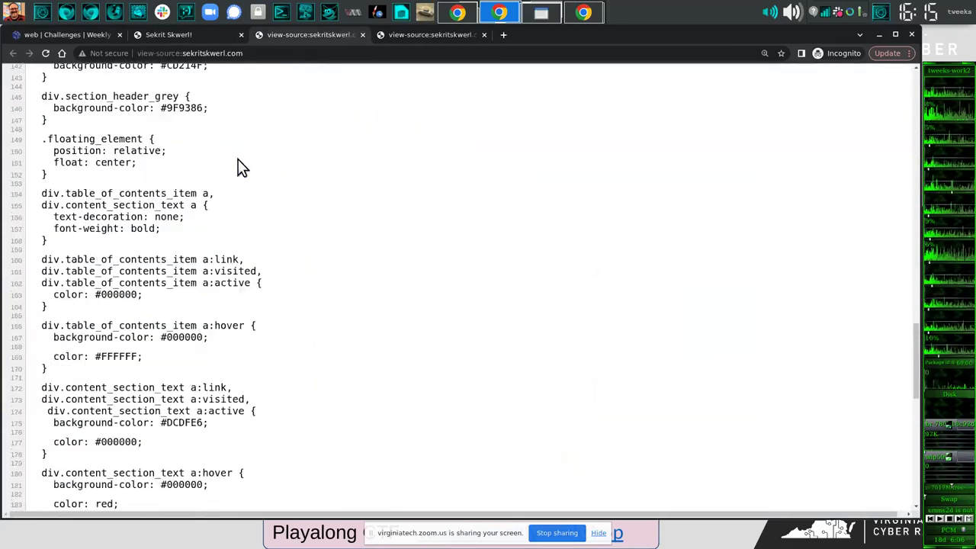
{"action": "scroll", "coordinate": [240, 166], "scroll_direction": "down", "scroll_amount": 15}
{"action": "key", "text": "ctrl+w"}
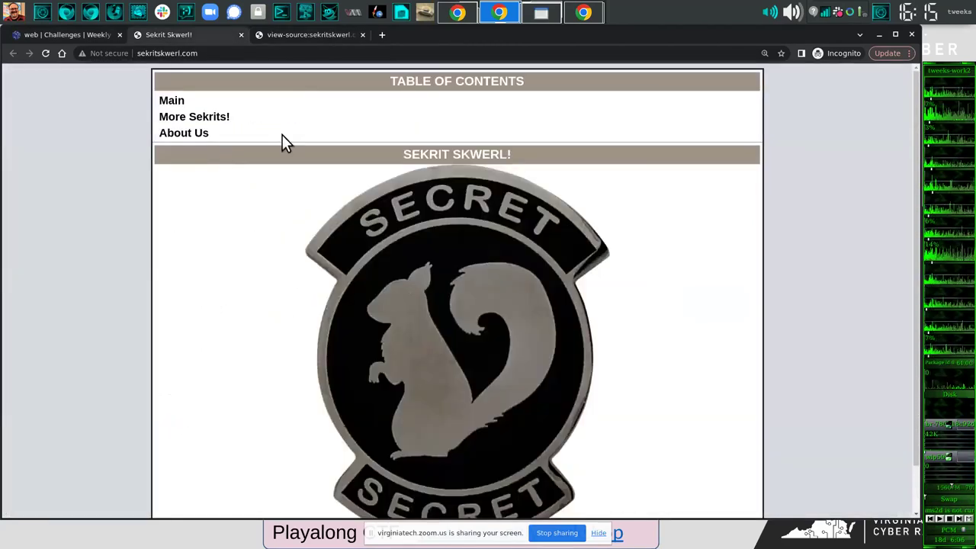
{"action": "middle_click", "coordinate": [281, 33]}
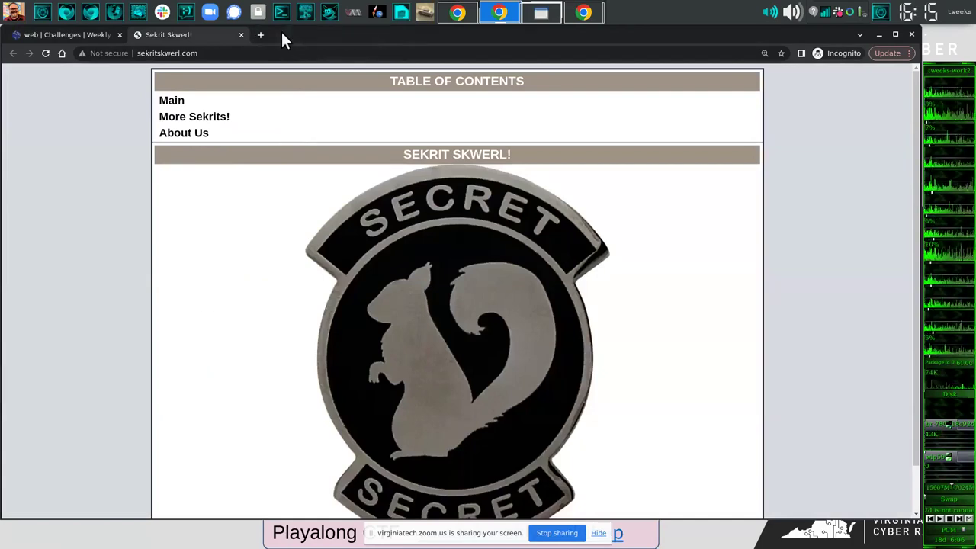
{"action": "middle_click", "coordinate": [168, 34]}
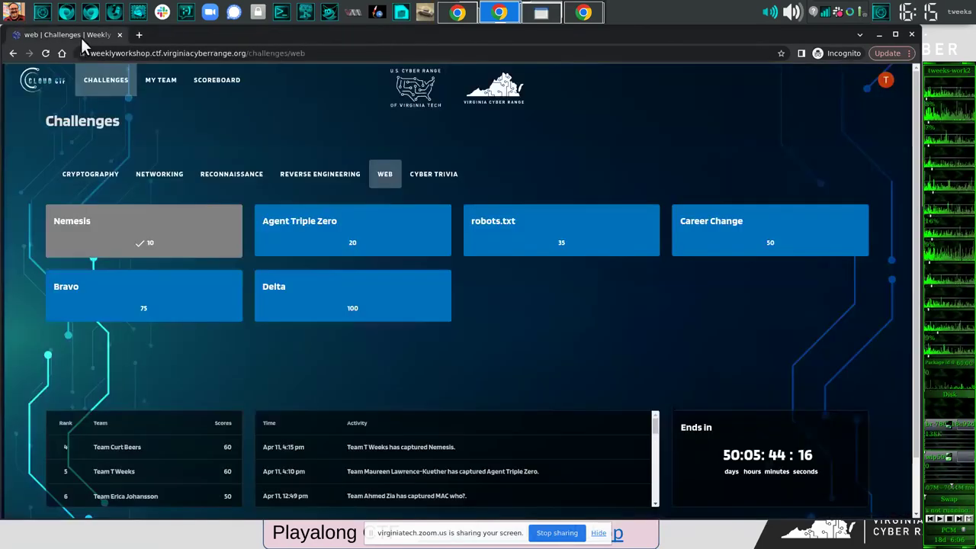
- Open the robots.txt challenge, then bring up the Basic Inspection of HTML Pages slides
{"action": "left_click", "coordinate": [554, 234]}
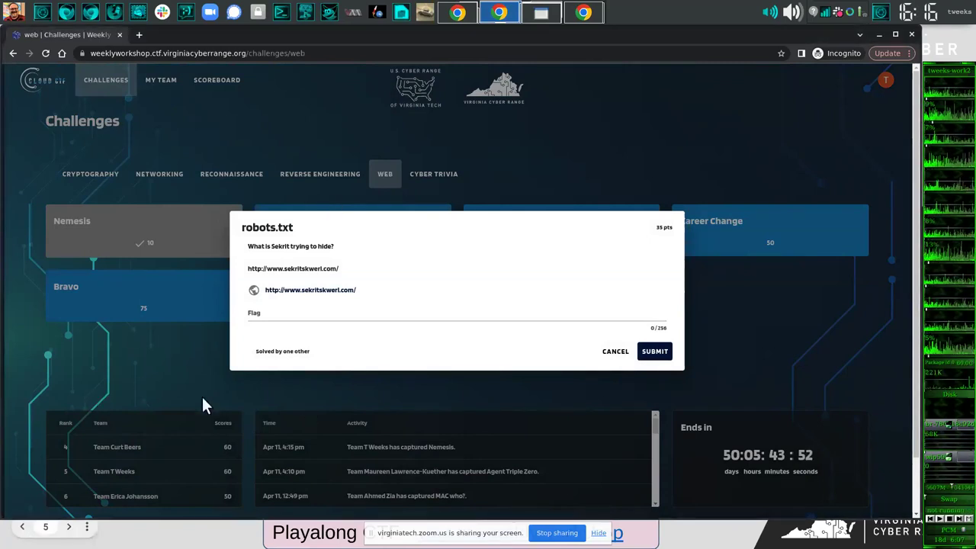
{"action": "key", "text": "alt+Tab"}
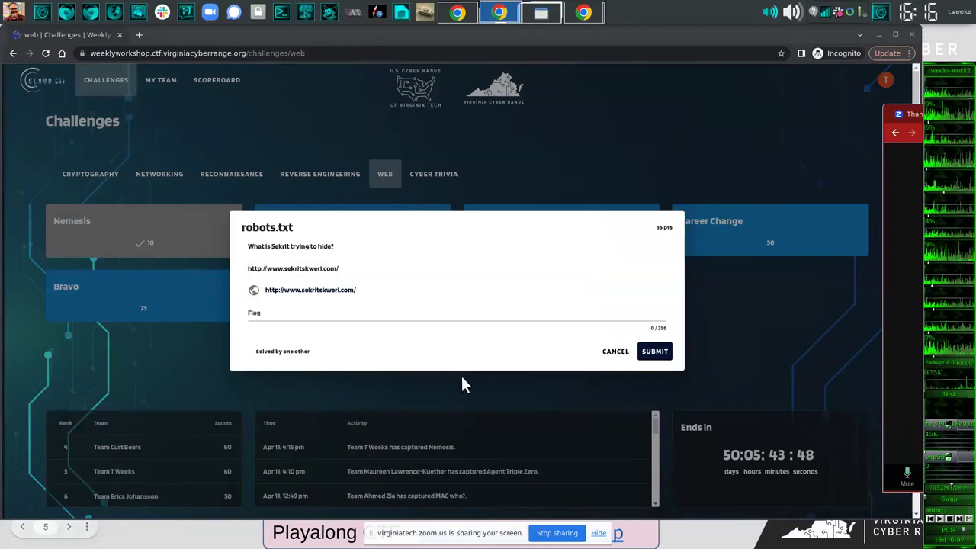
{"action": "key", "text": "alt+Tab"}
{"action": "key", "text": "alt+Tab"}
{"action": "key", "text": "alt+Tab"}
{"action": "key", "text": "alt+Tab"}
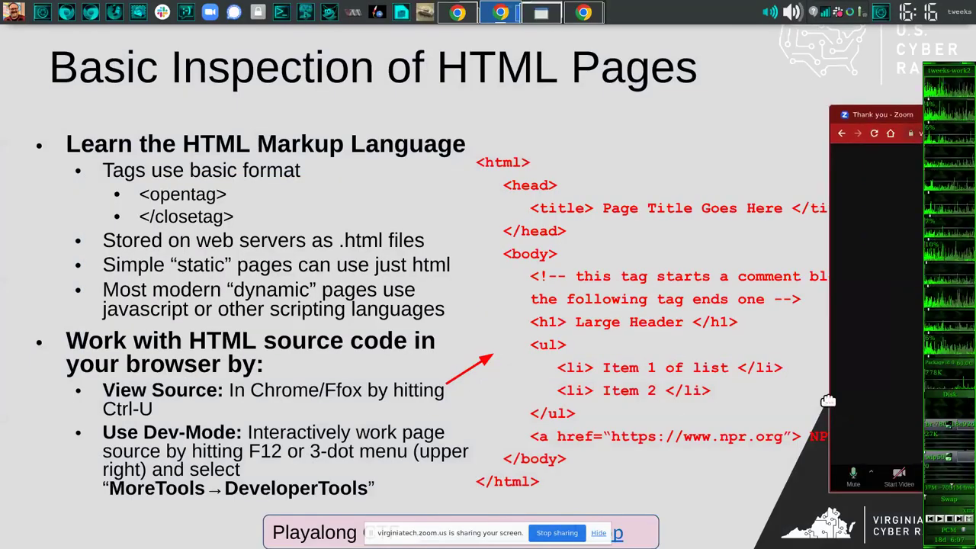
- Leave the HTML inspection slide and return to the CTF browser window
{"action": "left_click_drag", "start_coordinate": [828, 401], "coordinate": [885, 393]}
{"action": "key", "text": "alt+Tab"}
{"action": "key", "text": "alt+Tab"}
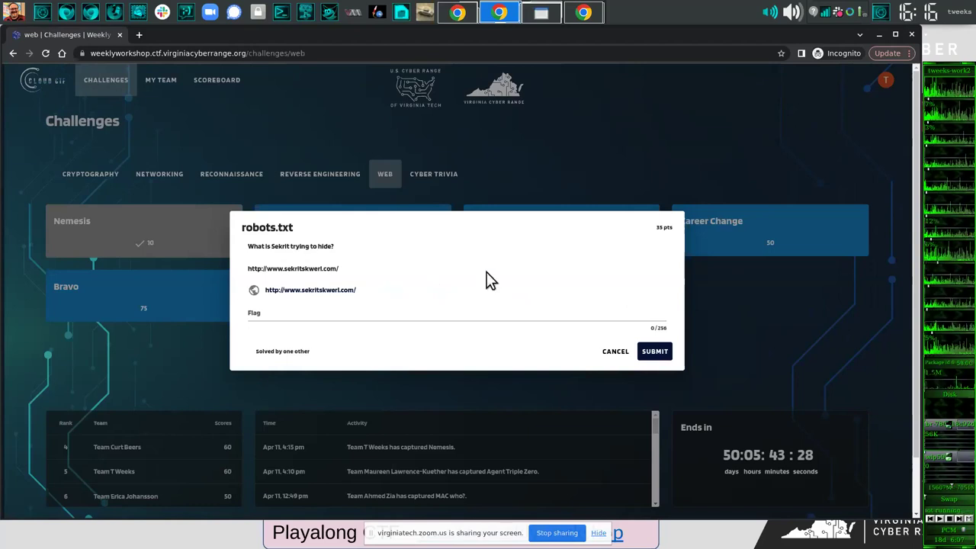
- Cancel the robots.txt challenge dialog without submitting a flag
{"action": "left_click", "coordinate": [618, 353]}
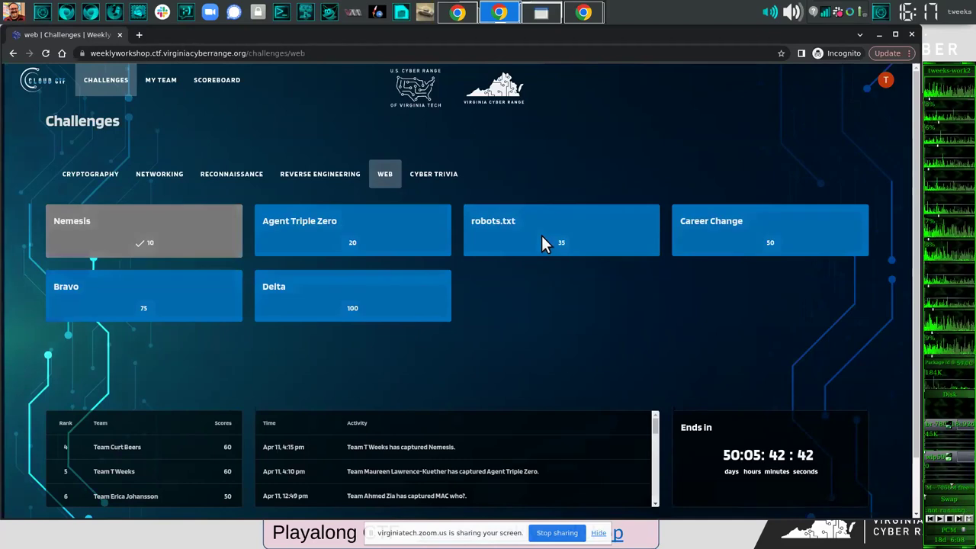
- Copy the Sekrit Skwerl site address from the robots.txt challenge and load it in a new tab
{"action": "left_click", "coordinate": [541, 242]}
{"action": "left_click_drag", "start_coordinate": [357, 290], "coordinate": [257, 291]}
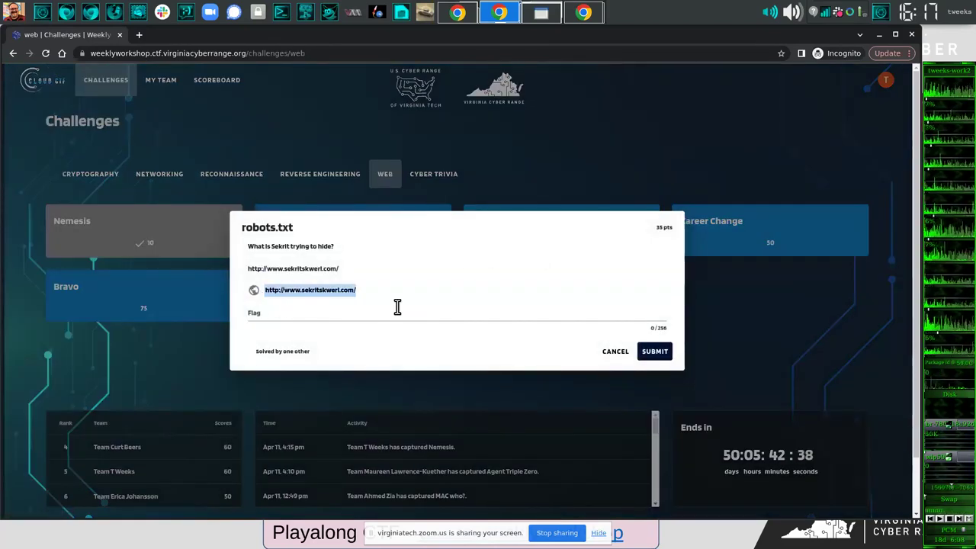
{"action": "key", "text": "ctrl+c"}
{"action": "key", "text": "ctrl+t"}
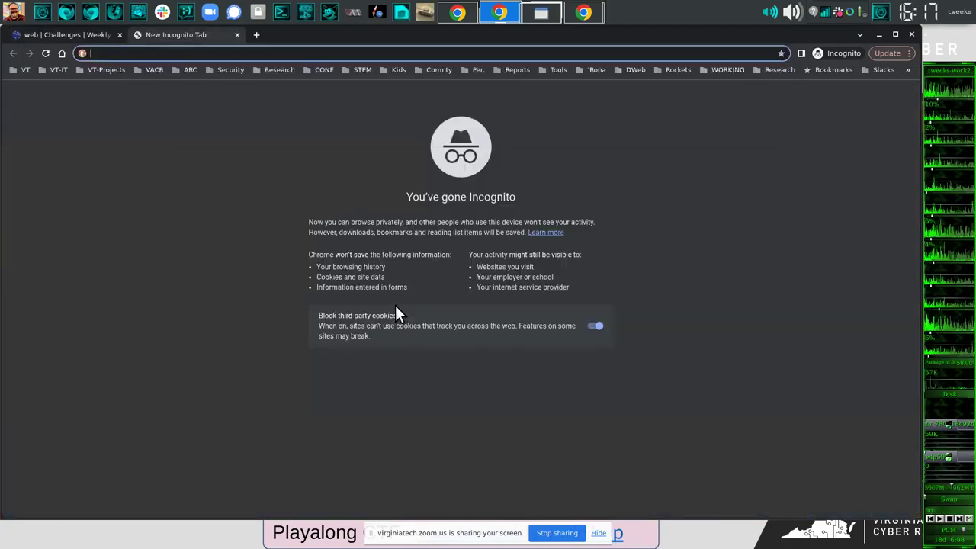
{"action": "key", "text": "ctrl+v"}
{"action": "key", "text": "Return"}
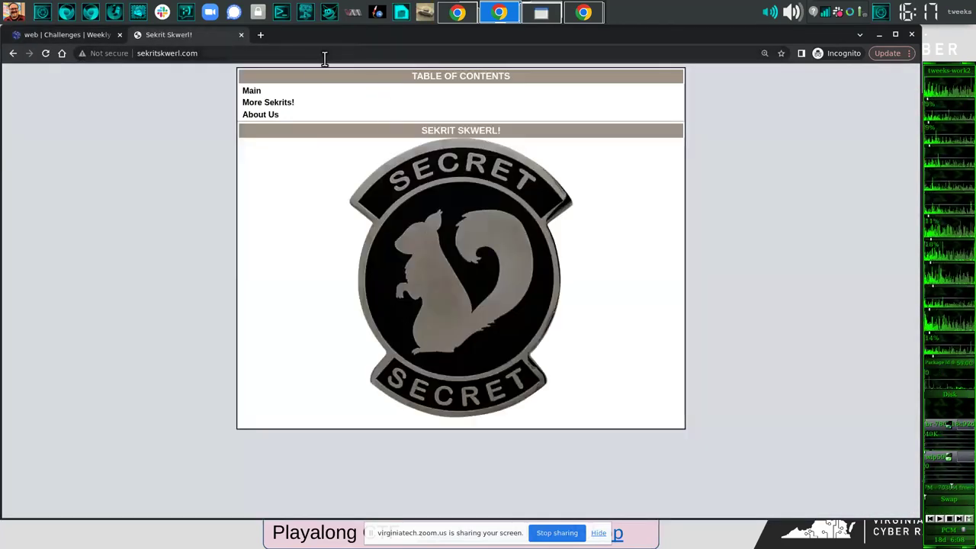
- Search 'html robots.txt' in a new tab and read Google's Introduction to robots.txt guide
{"action": "key", "text": "ctrl+t"}
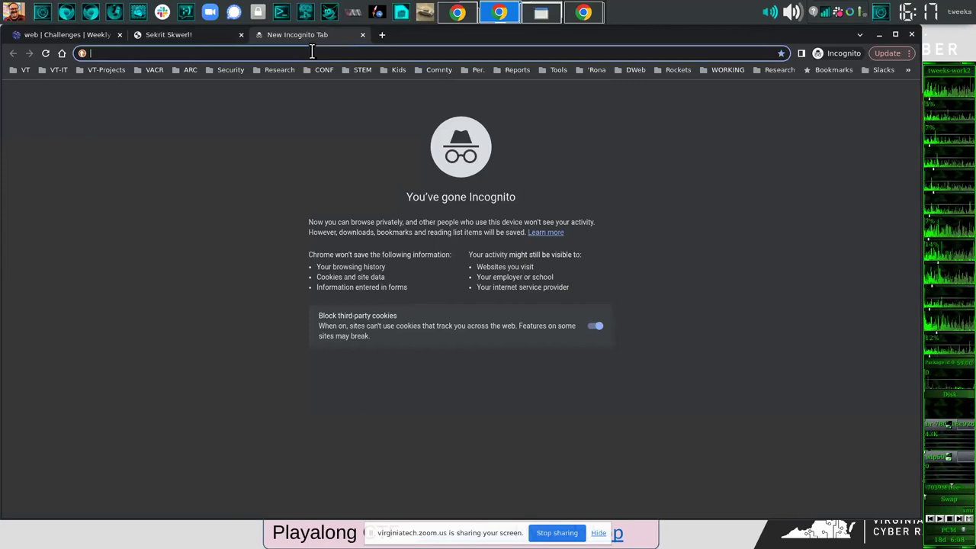
{"action": "type", "text": "html"}
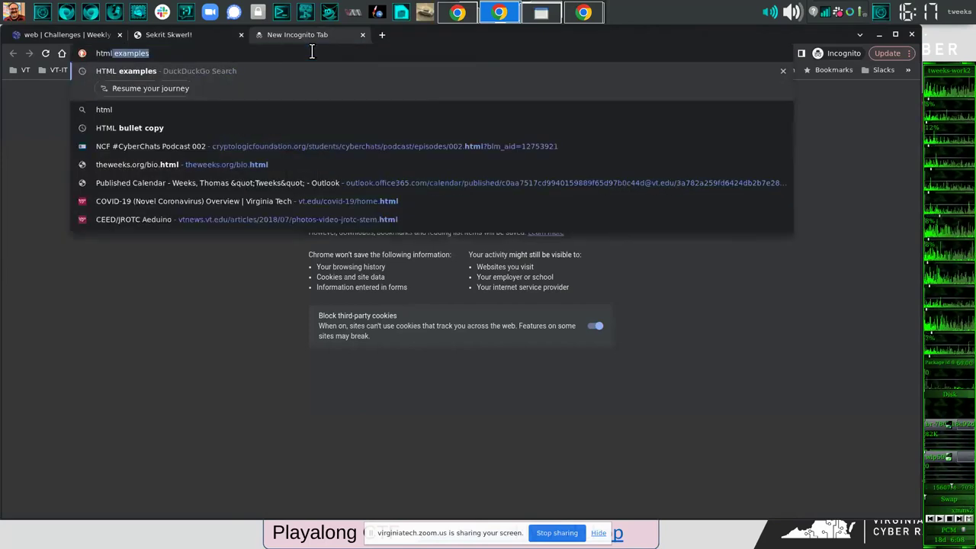
{"action": "type", "text": " robots.txt"}
{"action": "key", "text": "Return"}
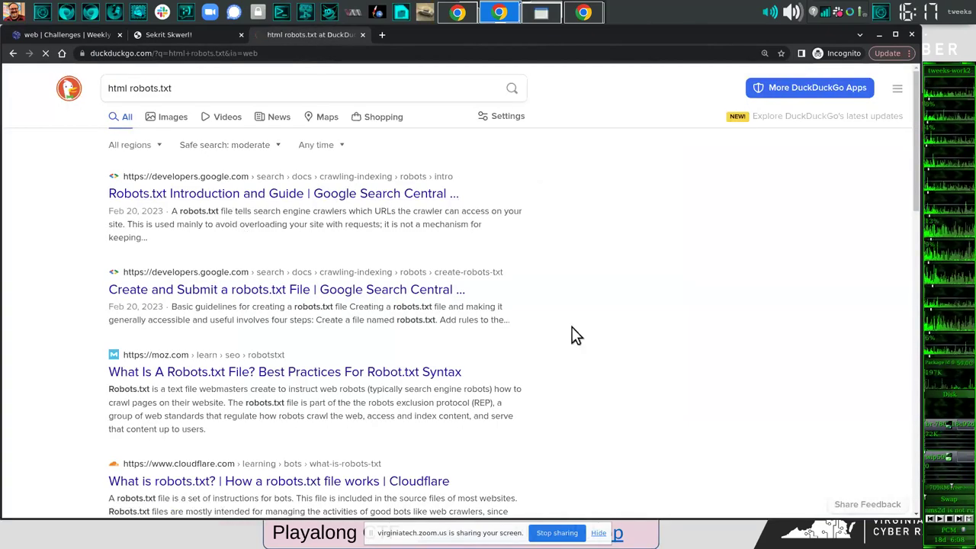
{"action": "left_click", "coordinate": [480, 292]}
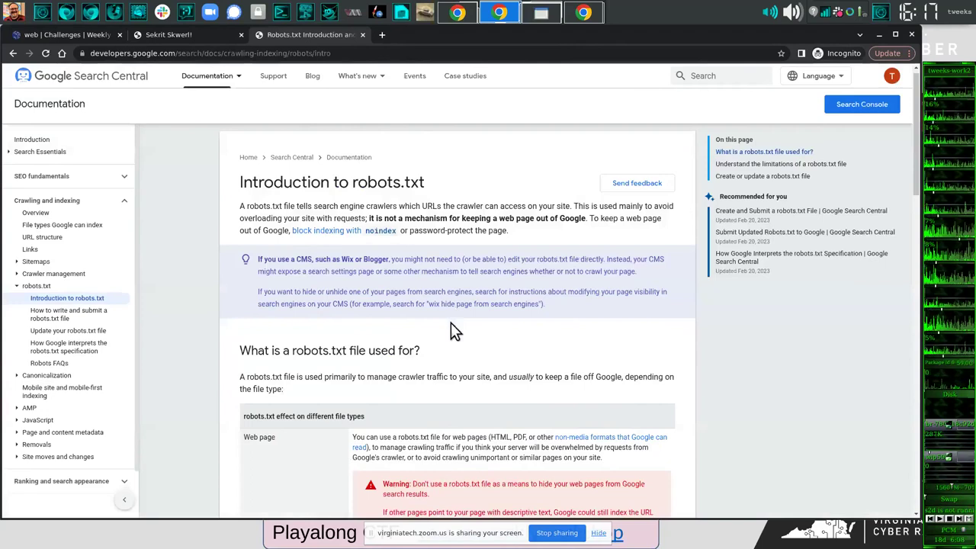
{"action": "scroll", "coordinate": [451, 322], "scroll_direction": "down", "scroll_amount": 3}
{"action": "scroll", "coordinate": [453, 324], "scroll_direction": "down", "scroll_amount": 4}
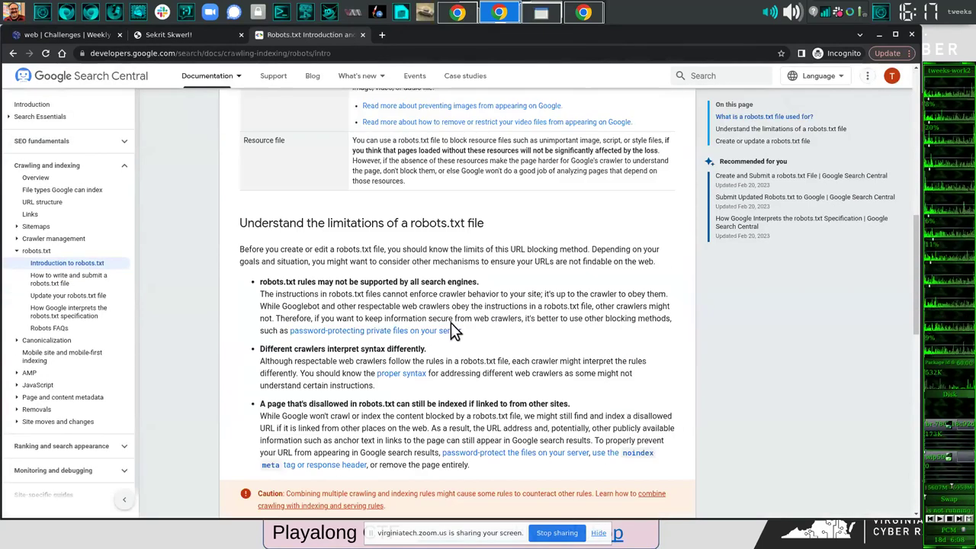
{"action": "scroll", "coordinate": [450, 323], "scroll_direction": "down", "scroll_amount": 4}
{"action": "scroll", "coordinate": [450, 319], "scroll_direction": "up", "scroll_amount": 3}
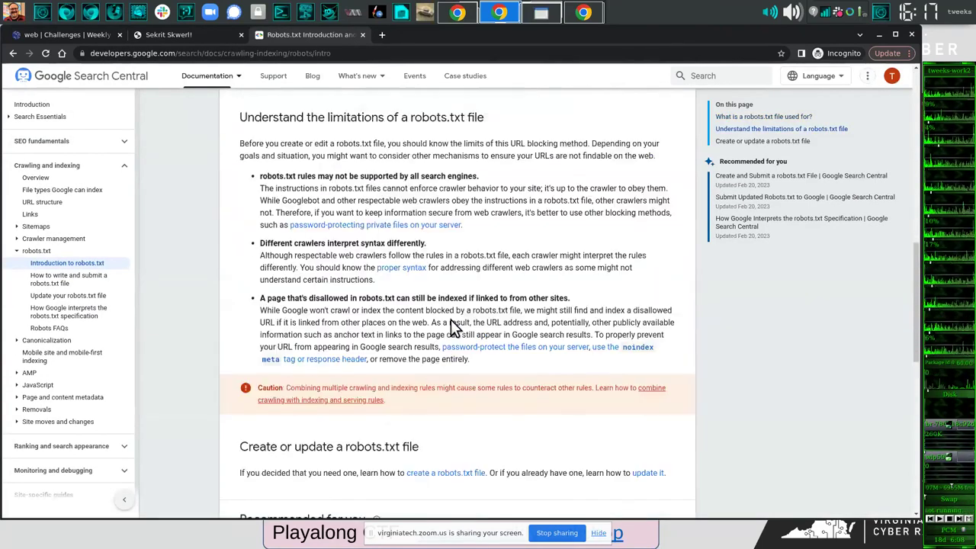
{"action": "scroll", "coordinate": [451, 319], "scroll_direction": "up", "scroll_amount": 8}
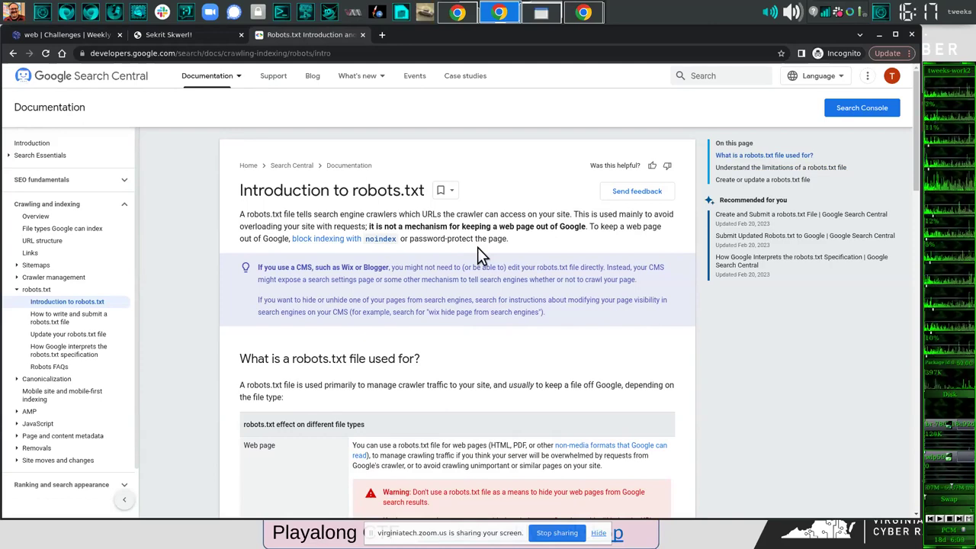
- Close the guide tab and load the Sekrit Skwerl site's robots.txt file
{"action": "key", "text": "ctrl+w"}
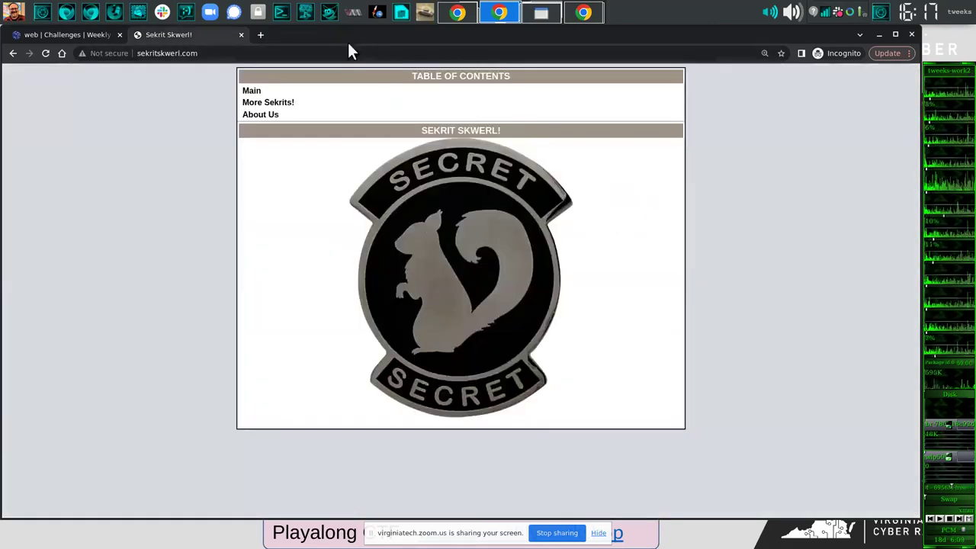
{"action": "left_click", "coordinate": [342, 52]}
{"action": "left_click", "coordinate": [342, 53]}
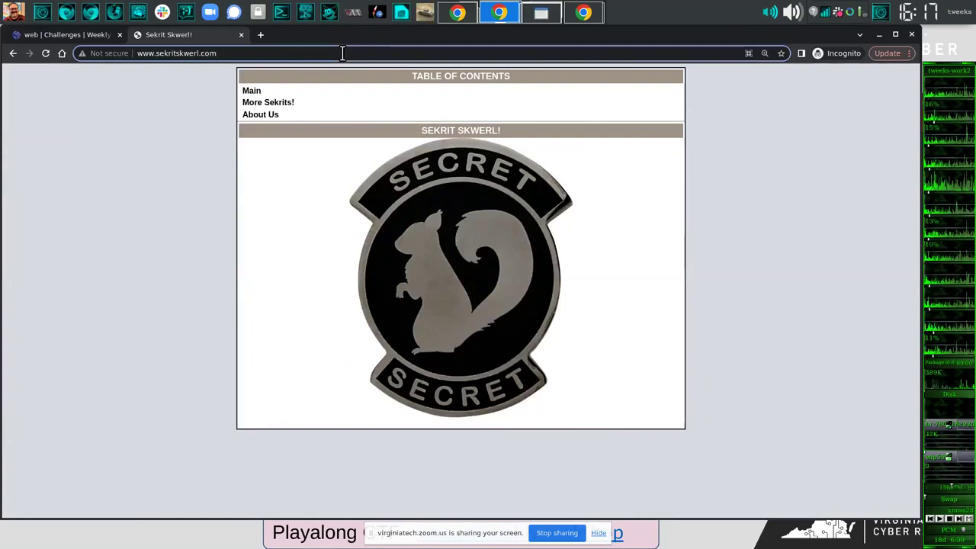
{"action": "type", "text": "/roboto"}
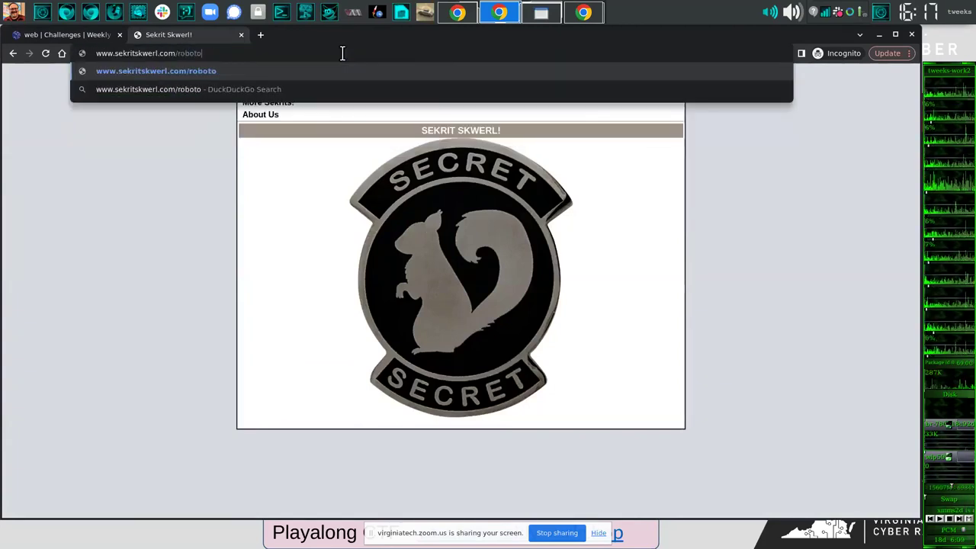
{"action": "type", "text": "s"}
{"action": "key", "text": "Return"}
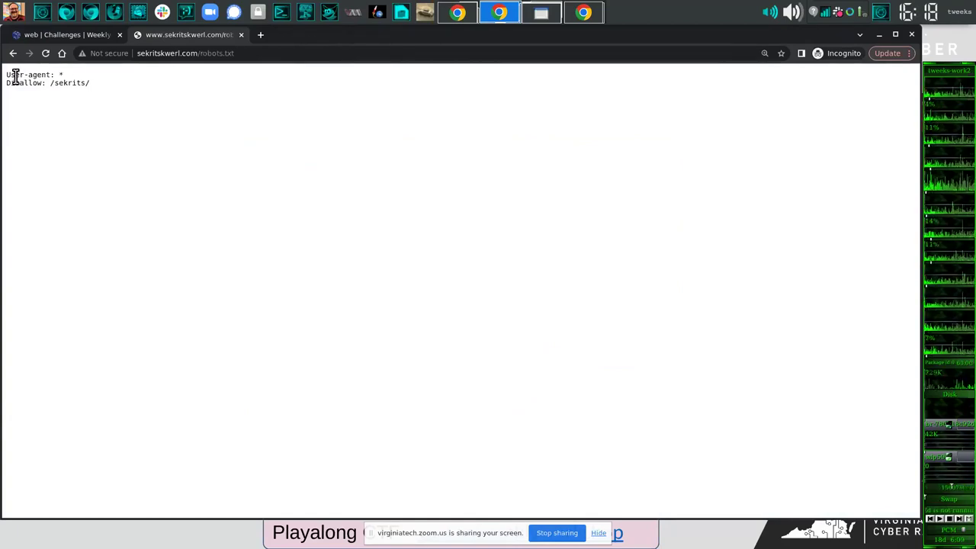
- Highlight the User-agent rule and the disallowed /sekrits/ path in robots.txt
{"action": "left_click_drag", "start_coordinate": [15, 76], "coordinate": [77, 73]}
{"action": "left_click", "coordinate": [77, 73]}
{"action": "left_click_drag", "start_coordinate": [18, 76], "coordinate": [67, 76]}
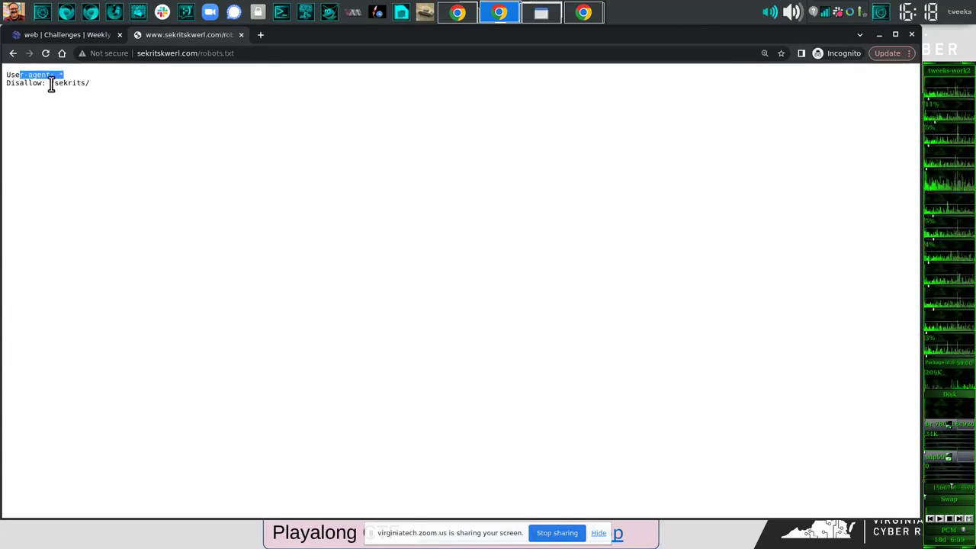
{"action": "mouse_move", "coordinate": [50, 82]}
{"action": "left_mouse_down"}
{"action": "mouse_move", "coordinate": [92, 90]}
{"action": "mouse_move", "coordinate": [51, 82]}
{"action": "left_mouse_up"}
{"action": "left_click", "coordinate": [94, 91]}
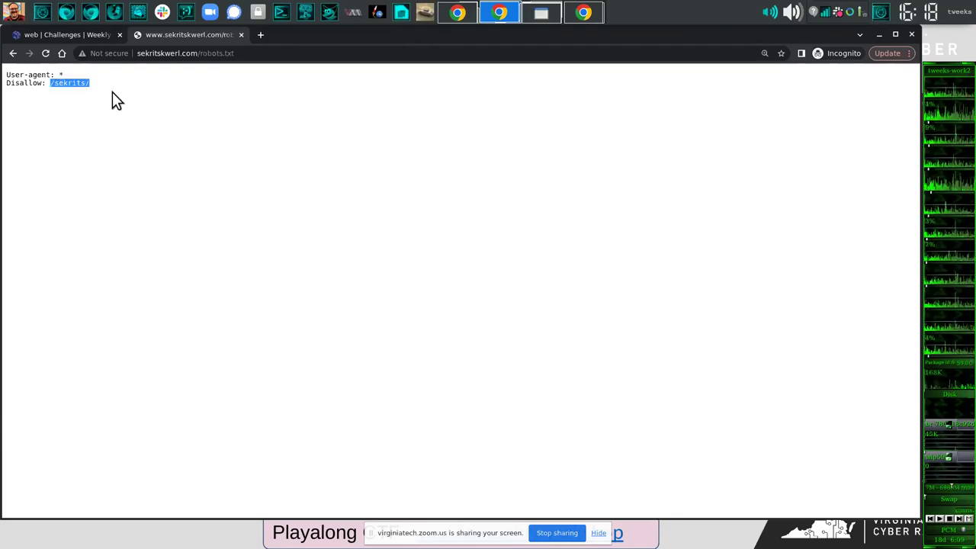
- Load the /sekrits/ directory and copy the flag line flag{butwhereartherobots?}
{"action": "left_click", "coordinate": [251, 53]}
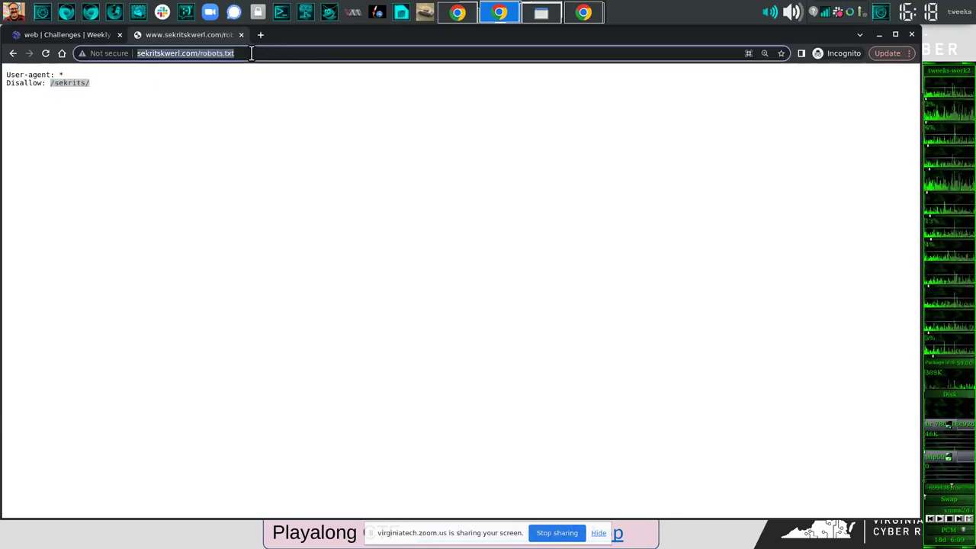
{"action": "left_click", "coordinate": [251, 54]}
{"action": "key", "text": "BackSpace"}
{"action": "key", "text": "BackSpace"}
{"action": "key", "text": "BackSpace"}
{"action": "key", "text": "BackSpace"}
{"action": "key", "text": "BackSpace"}
{"action": "key", "text": "BackSpace"}
{"action": "key", "text": "BackSpace"}
{"action": "key", "text": "BackSpace"}
{"action": "key", "text": "BackSpace"}
{"action": "key", "text": "BackSpace"}
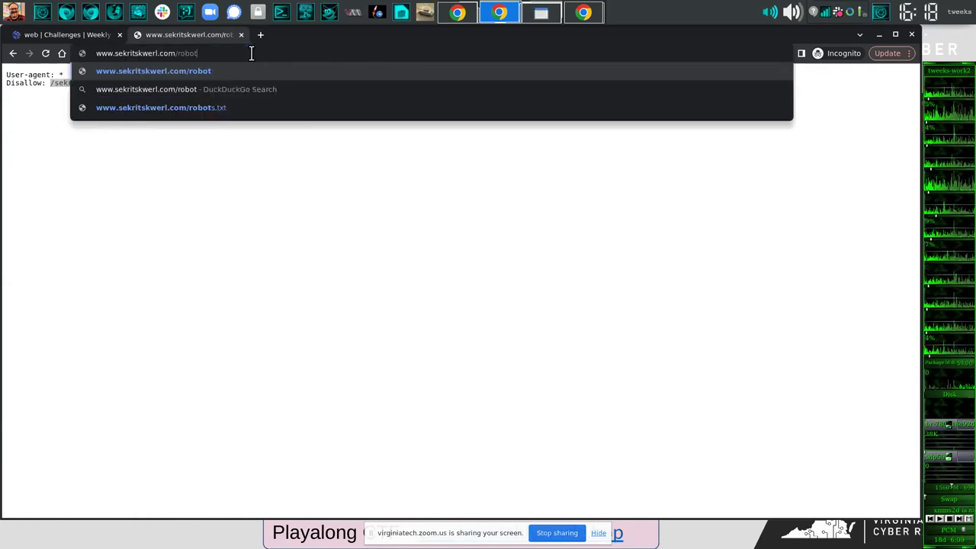
{"action": "key", "text": "ctrl+v"}
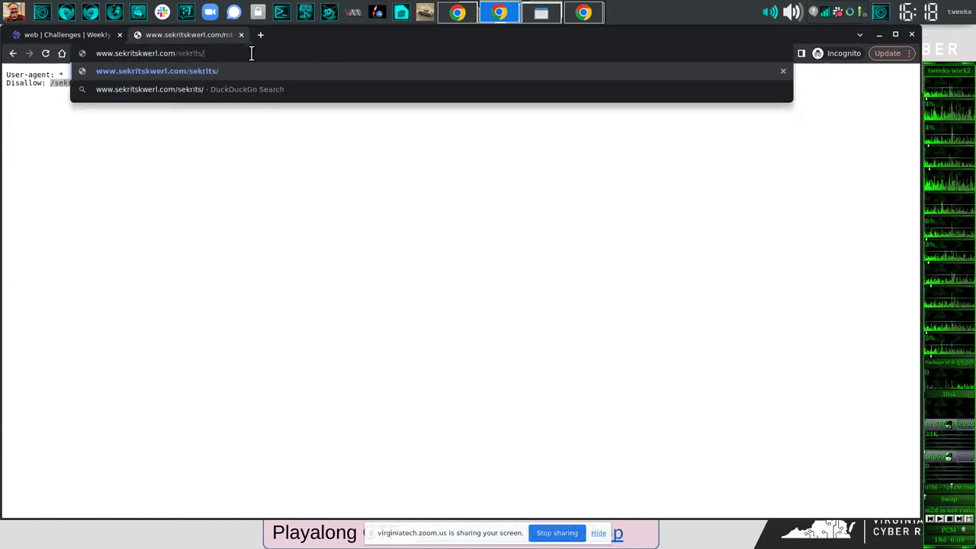
{"action": "key", "text": "Return"}
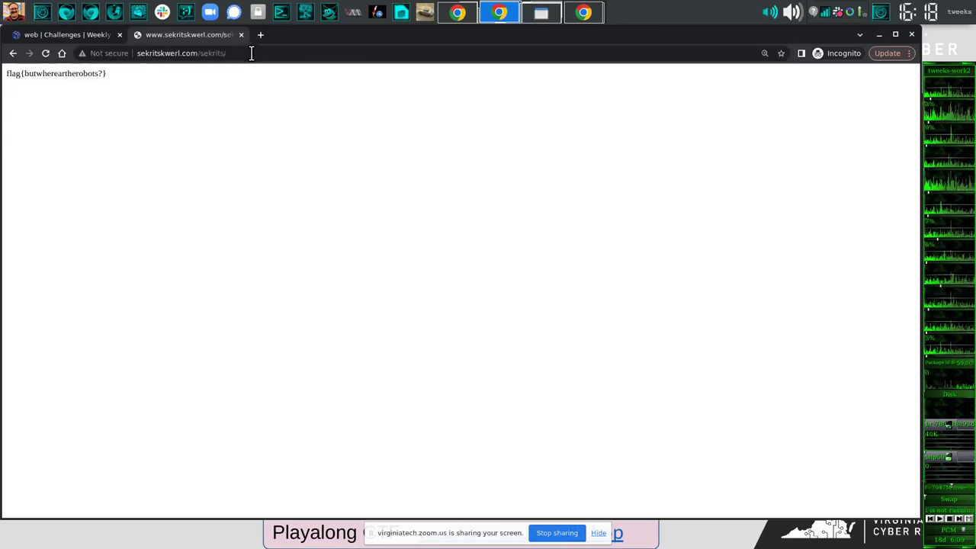
{"action": "triple_click", "coordinate": [81, 73]}
{"action": "key", "text": "ctrl+c"}
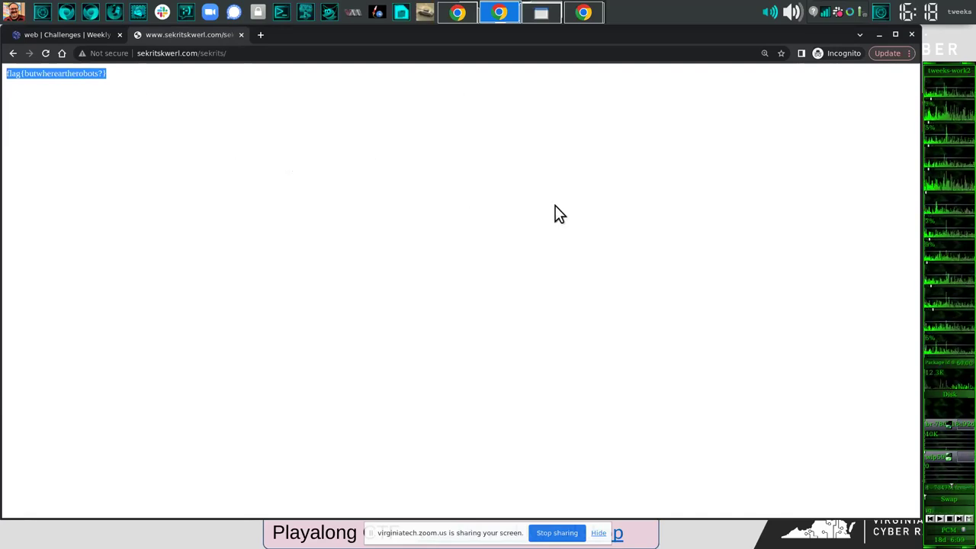
{"action": "key", "text": "alt+Tab"}
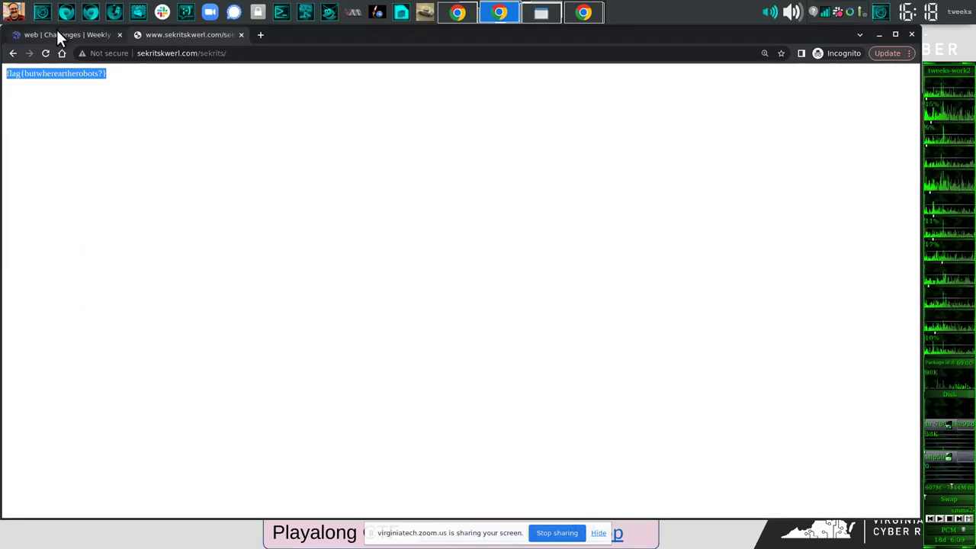
- Paste the copied flag into the robots.txt challenge and submit it for 35 points
{"action": "left_click", "coordinate": [56, 34]}
{"action": "left_click", "coordinate": [492, 319]}
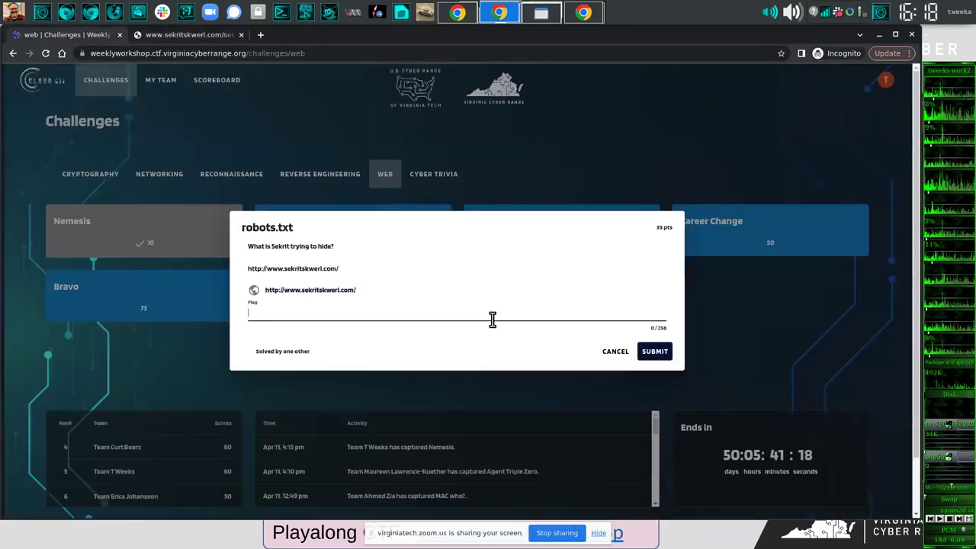
{"action": "key", "text": "ctrl+v"}
{"action": "left_click", "coordinate": [655, 352]}
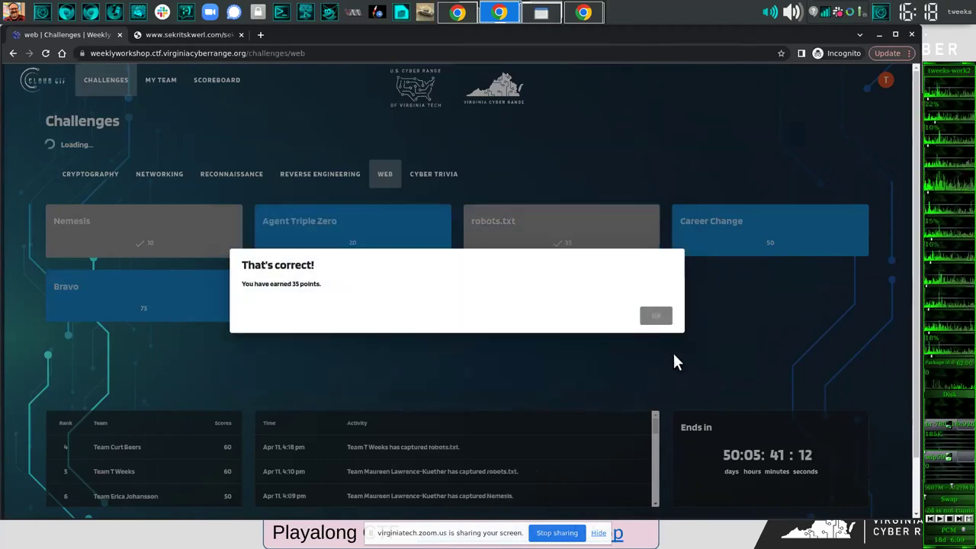
{"action": "left_click", "coordinate": [657, 318]}
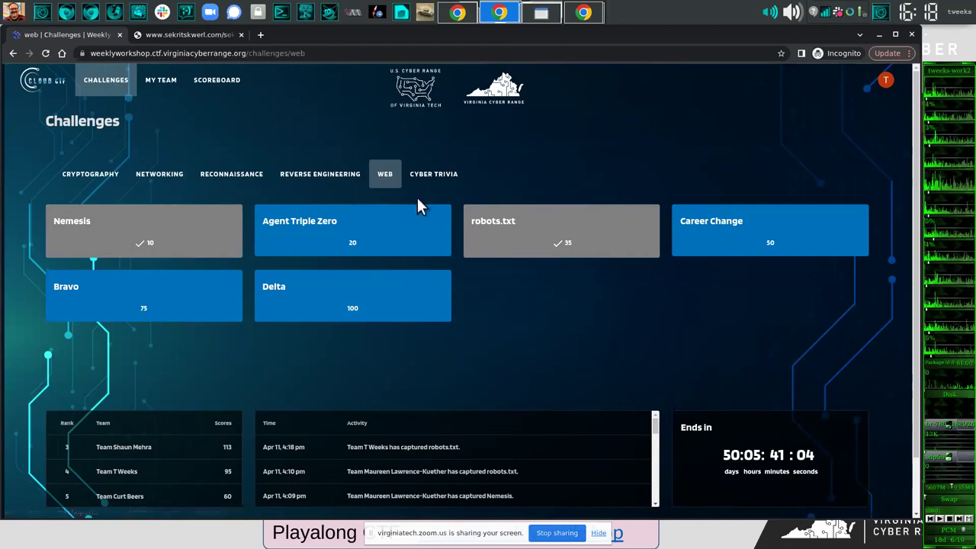
- Open the 75-point Bravo challenge and select its bravo.virginiacyberrange.net address
{"action": "left_click", "coordinate": [100, 298]}
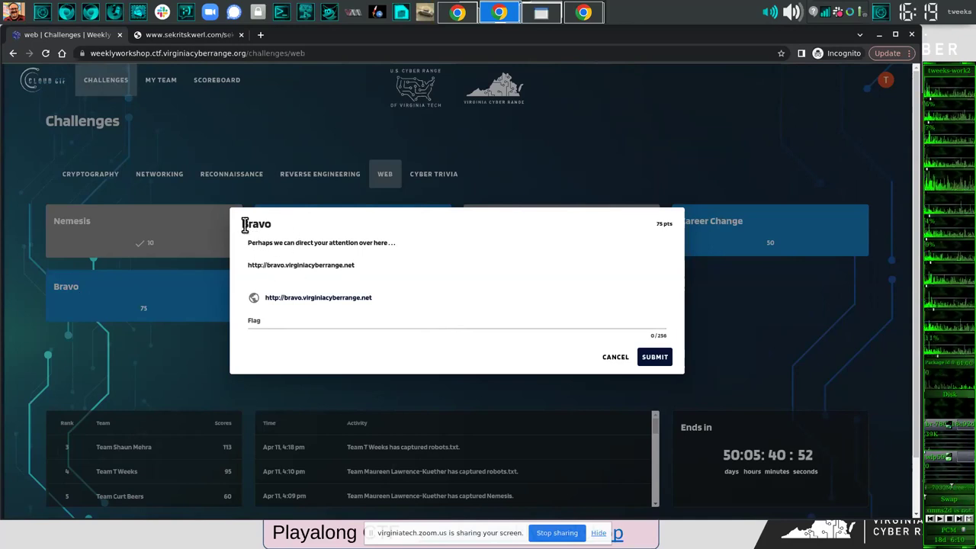
{"action": "left_click_drag", "start_coordinate": [241, 224], "coordinate": [275, 225]}
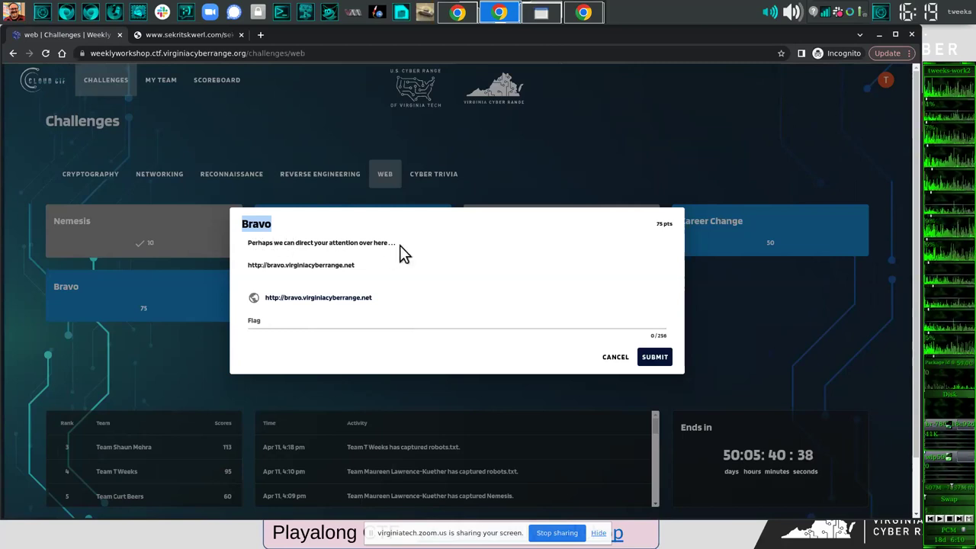
{"action": "left_click", "coordinate": [303, 242]}
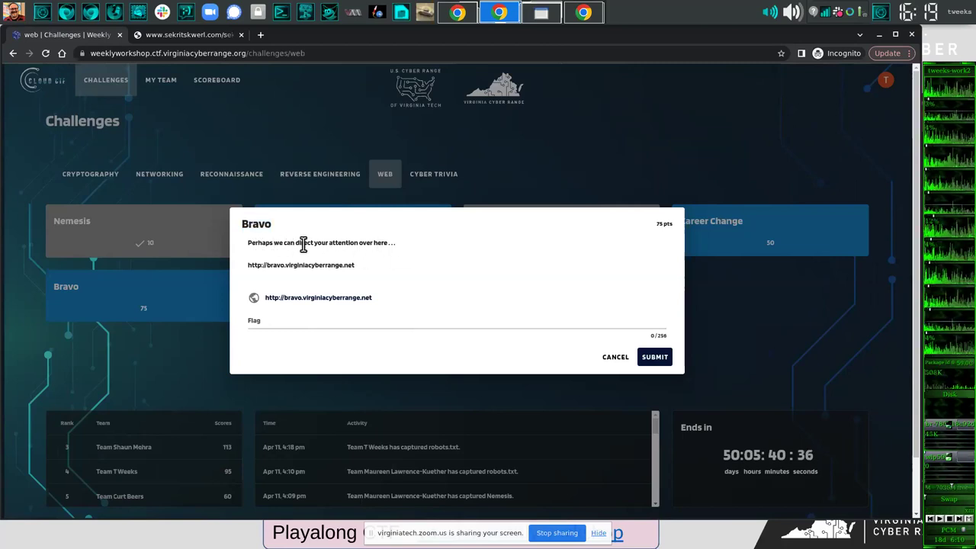
{"action": "double_click", "coordinate": [303, 243]}
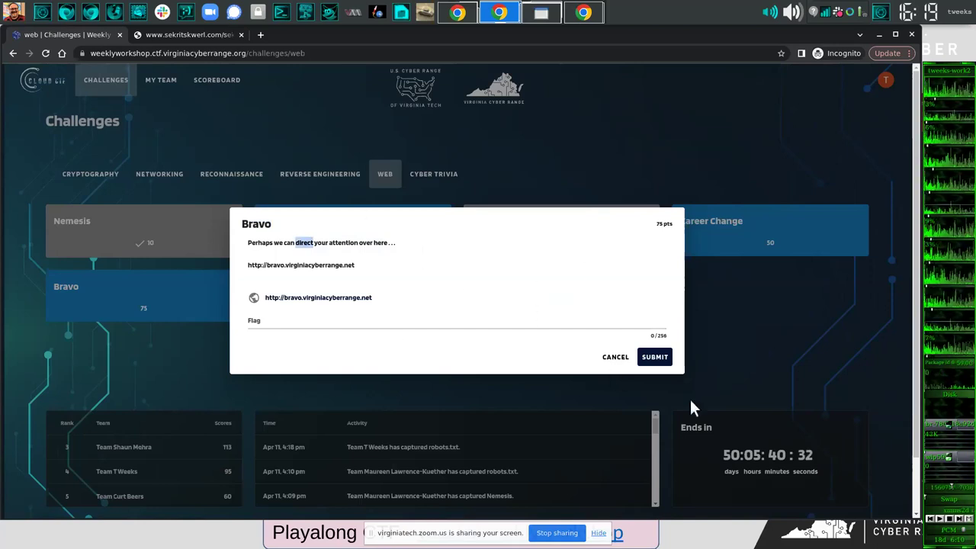
{"action": "left_click_drag", "start_coordinate": [355, 266], "coordinate": [254, 276]}
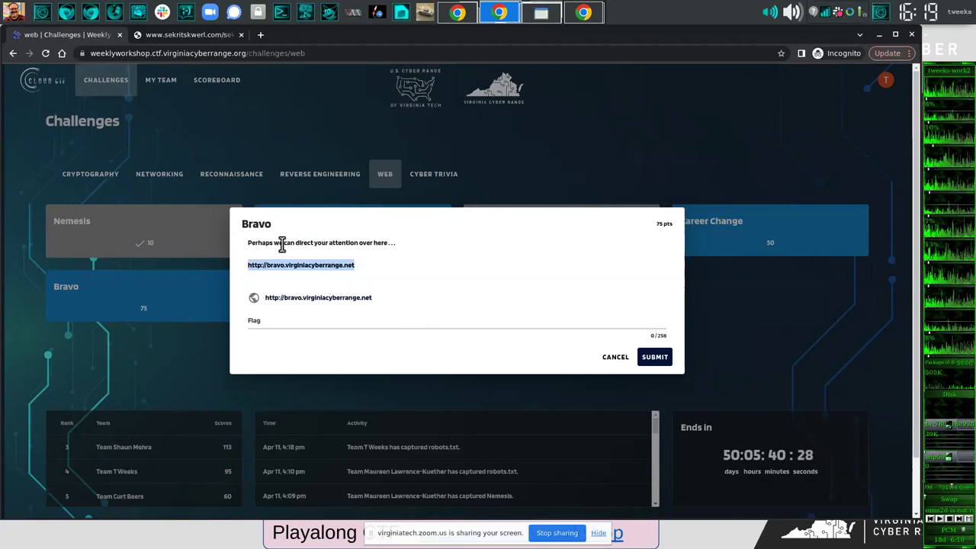
- Load bravo.virginiacyberrange.net in a new tab and confirm it redirects to /login.php
{"action": "left_click", "coordinate": [260, 35]}
{"action": "type", "text": "http://bravo.virginiacyberrange.net"}
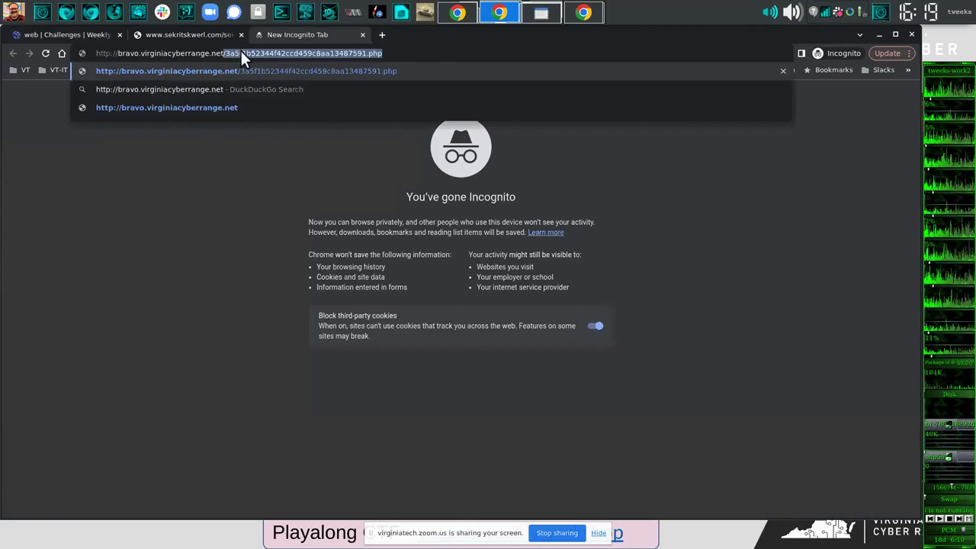
{"action": "key", "text": "ctrl+a"}
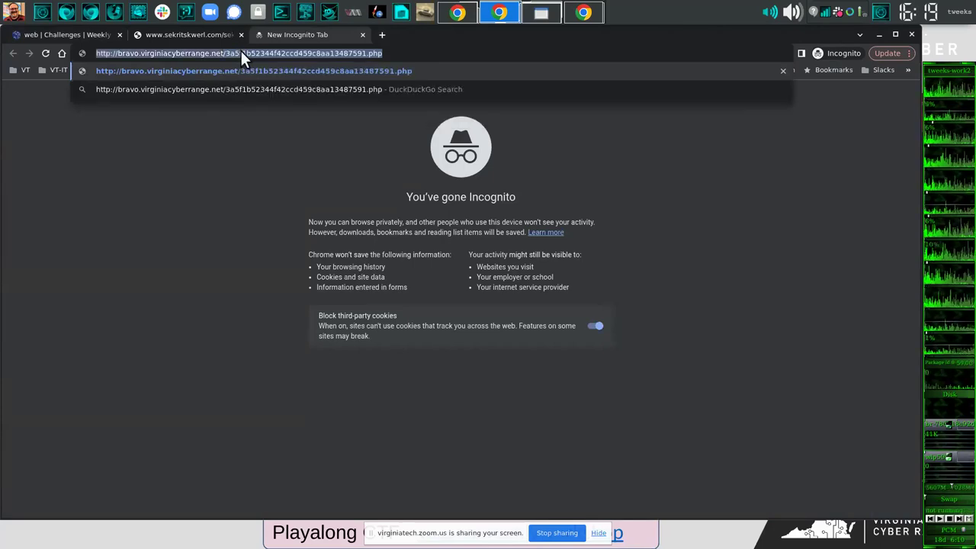
{"action": "key", "text": "End"}
{"action": "key", "text": "ctrl+BackSpace"}
{"action": "key", "text": "ctrl+BackSpace"}
{"action": "key", "text": "ctrl+BackSpace"}
{"action": "key", "text": "ctrl+BackSpace"}
{"action": "key", "text": "Return"}
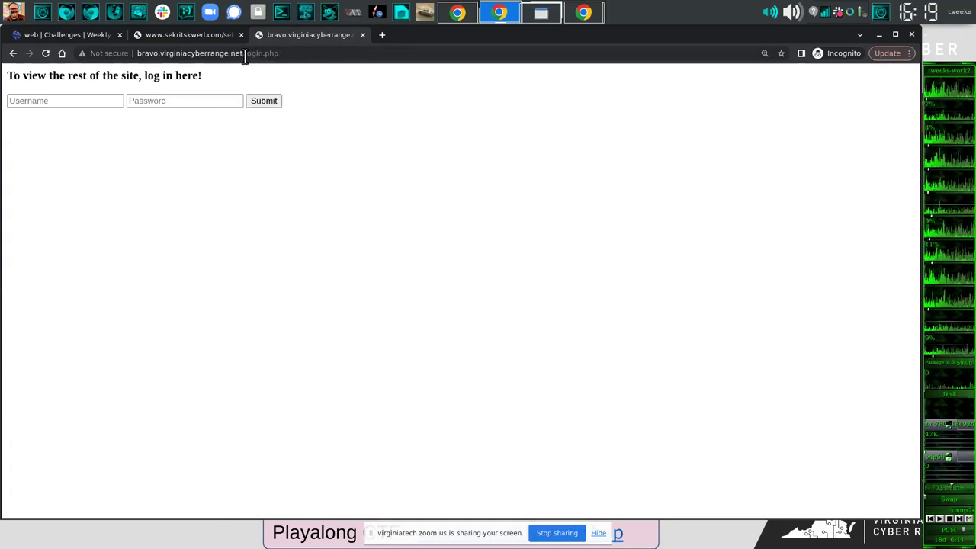
{"action": "left_click_drag", "start_coordinate": [244, 55], "coordinate": [279, 55]}
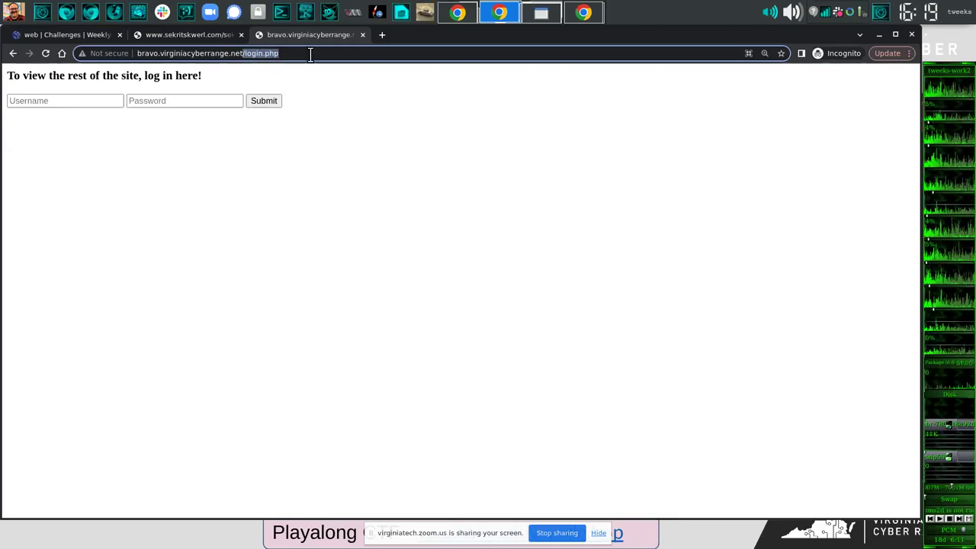
{"action": "key", "text": "Right"}
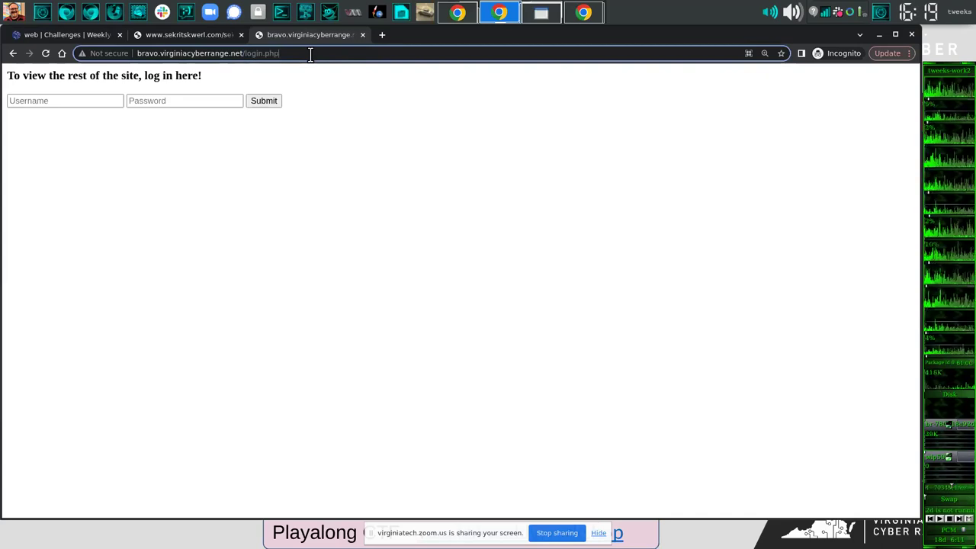
{"action": "left_click", "coordinate": [141, 58]}
{"action": "type", "text": "http:"}
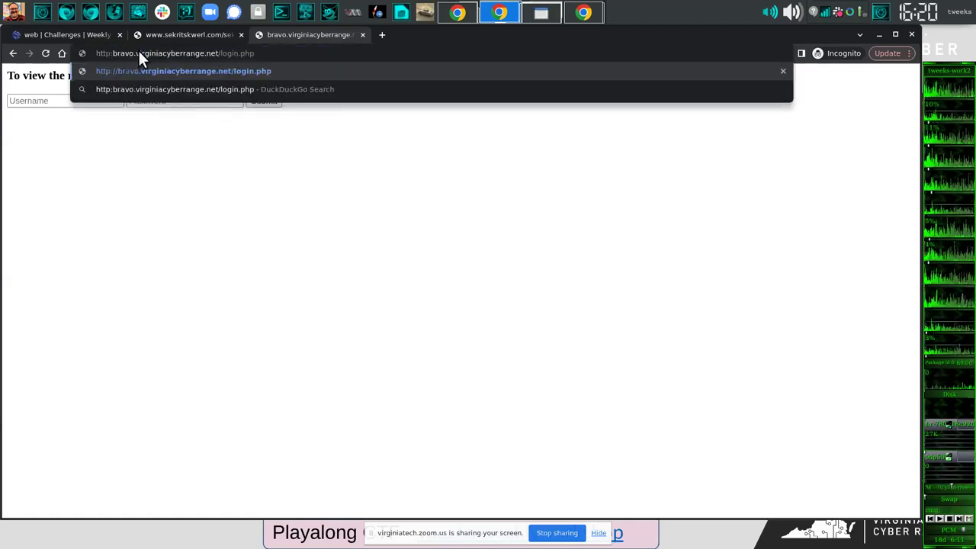
{"action": "type", "text": "//"}
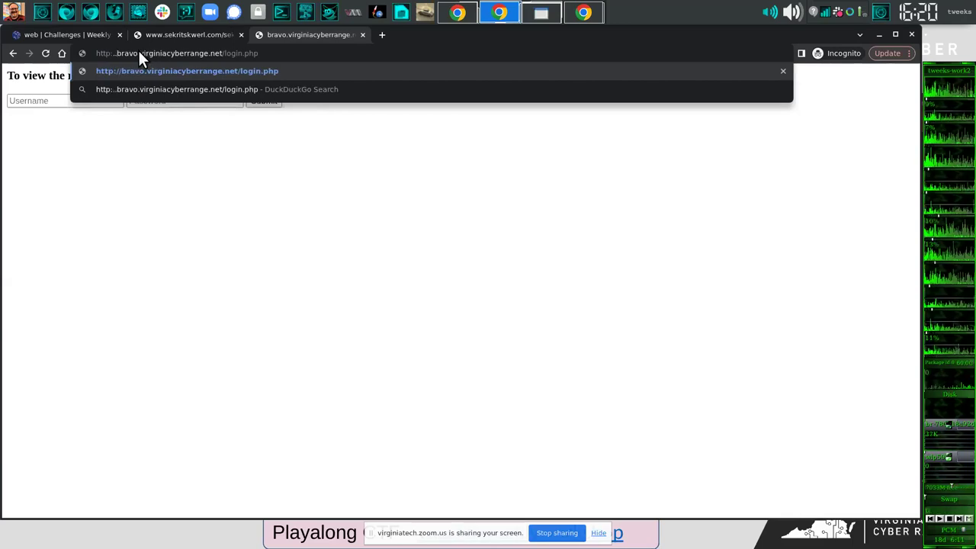
{"action": "key", "text": "BackSpace"}
{"action": "key", "text": "BackSpace"}
{"action": "type", "text": "//"}
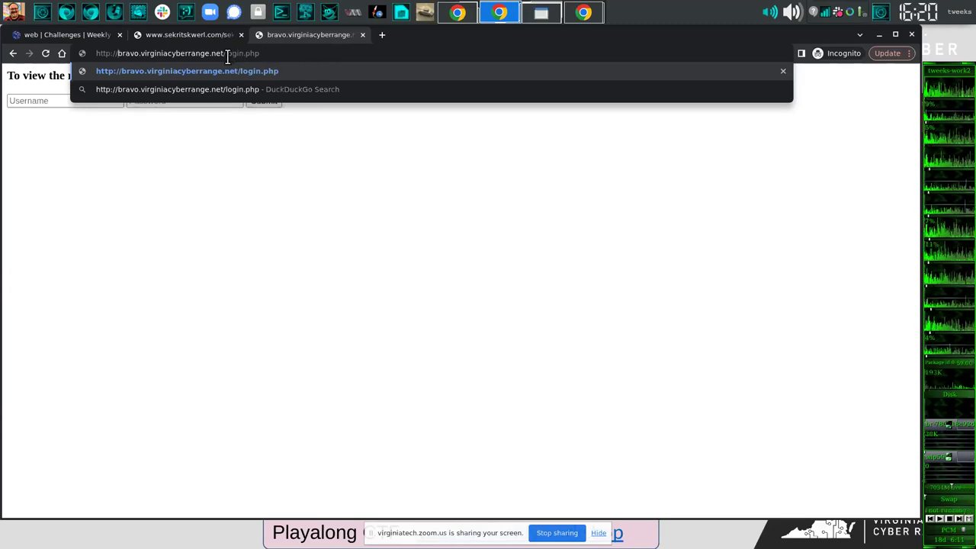
{"action": "left_click_drag", "start_coordinate": [224, 53], "coordinate": [315, 53]}
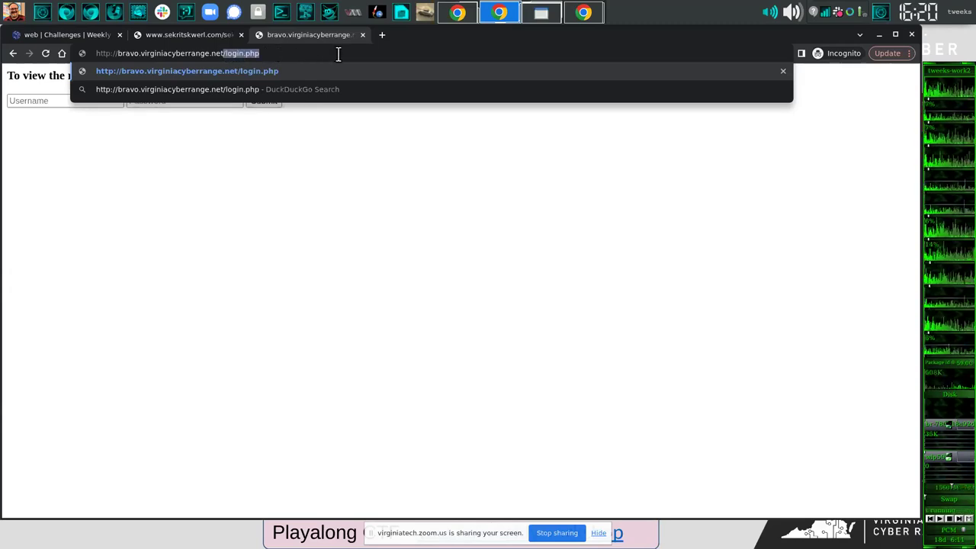
{"action": "key", "text": "BackSpace"}
{"action": "type", "text": "/"}
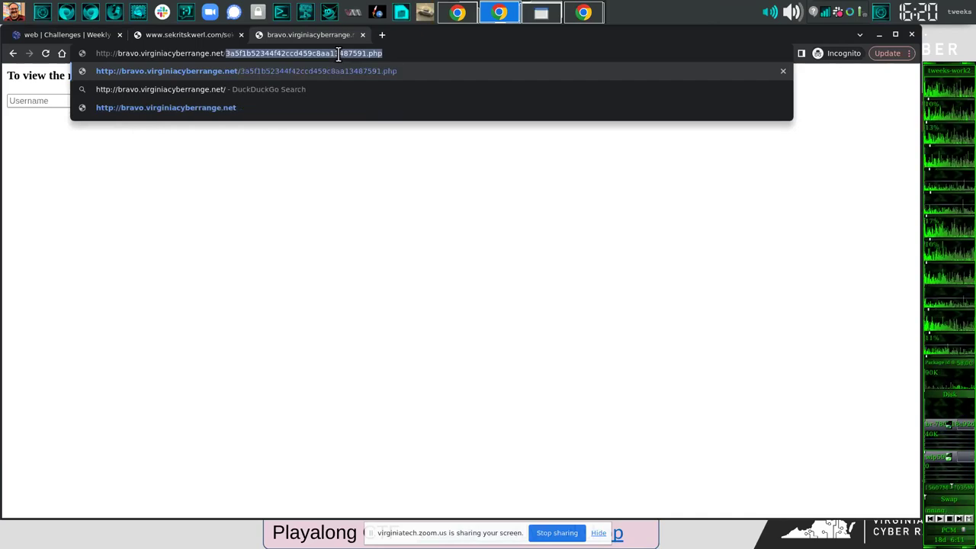
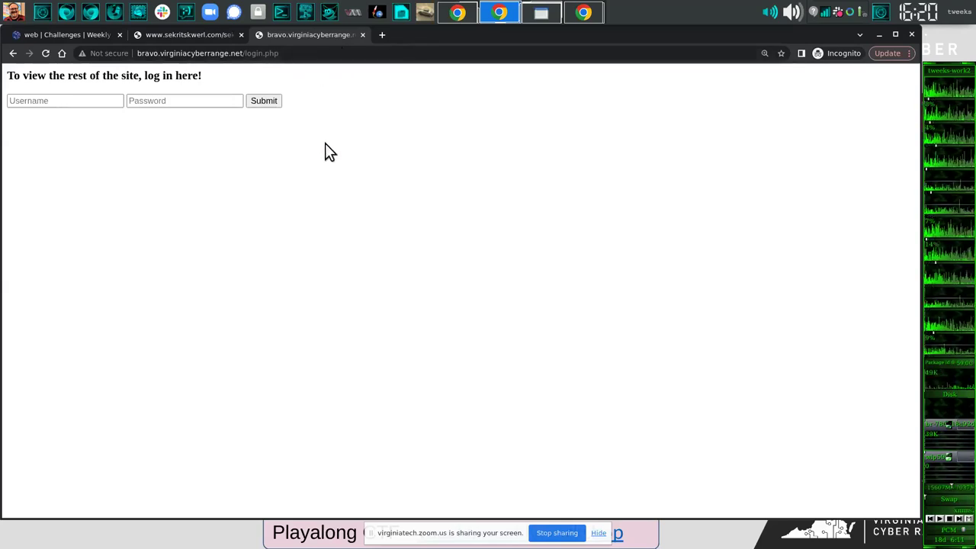
- Open the login.php source with Ctrl+U and inspect the login form markup
{"action": "key", "text": "ctrl+u"}
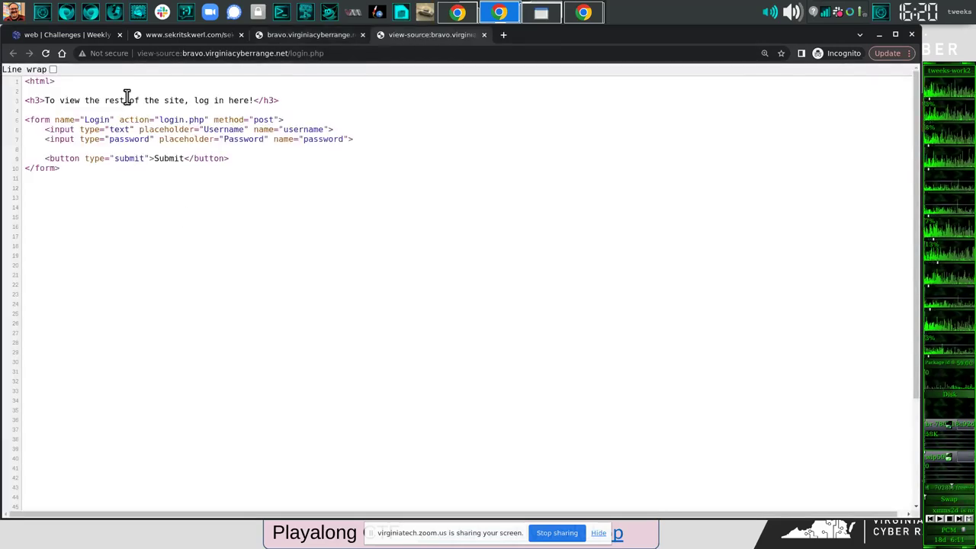
{"action": "left_click_drag", "start_coordinate": [125, 93], "coordinate": [573, 177]}
{"action": "left_click", "coordinate": [574, 174]}
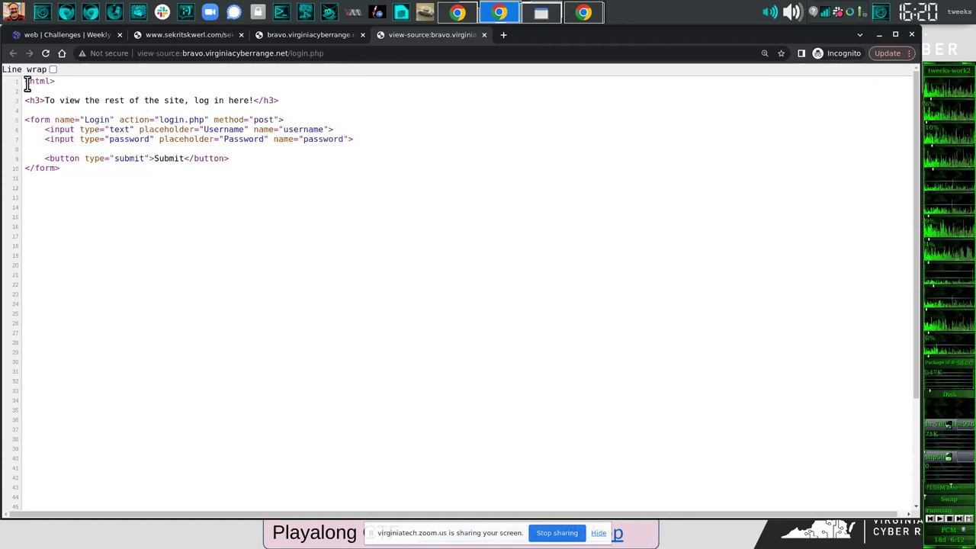
{"action": "left_click_drag", "start_coordinate": [25, 81], "coordinate": [145, 122]}
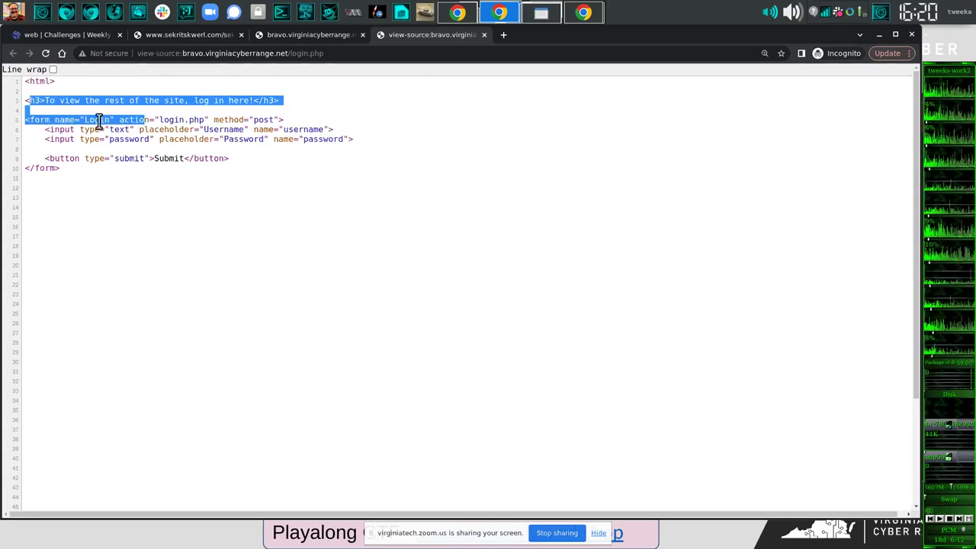
{"action": "left_click", "coordinate": [48, 139]}
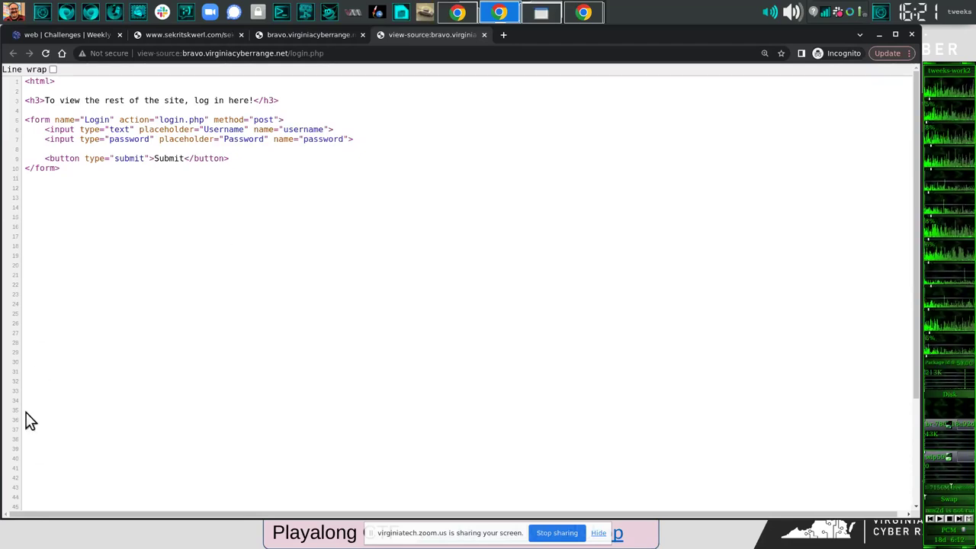
{"action": "scroll", "coordinate": [47, 438], "scroll_direction": "down", "scroll_amount": 3}
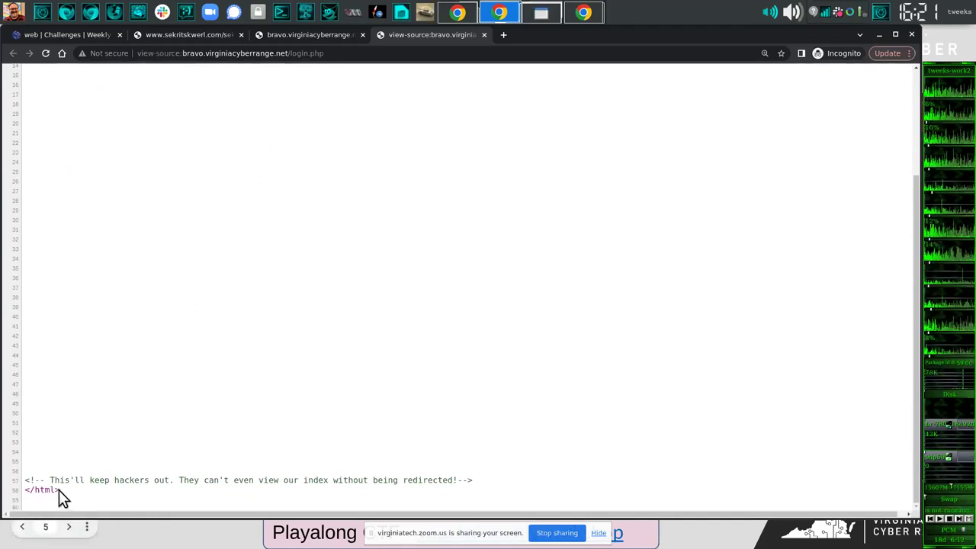
{"action": "left_click_drag", "start_coordinate": [60, 489], "coordinate": [16, 490]}
{"action": "scroll", "coordinate": [133, 376], "scroll_direction": "up", "scroll_amount": 3}
{"action": "scroll", "coordinate": [132, 377], "scroll_direction": "down", "scroll_amount": 3}
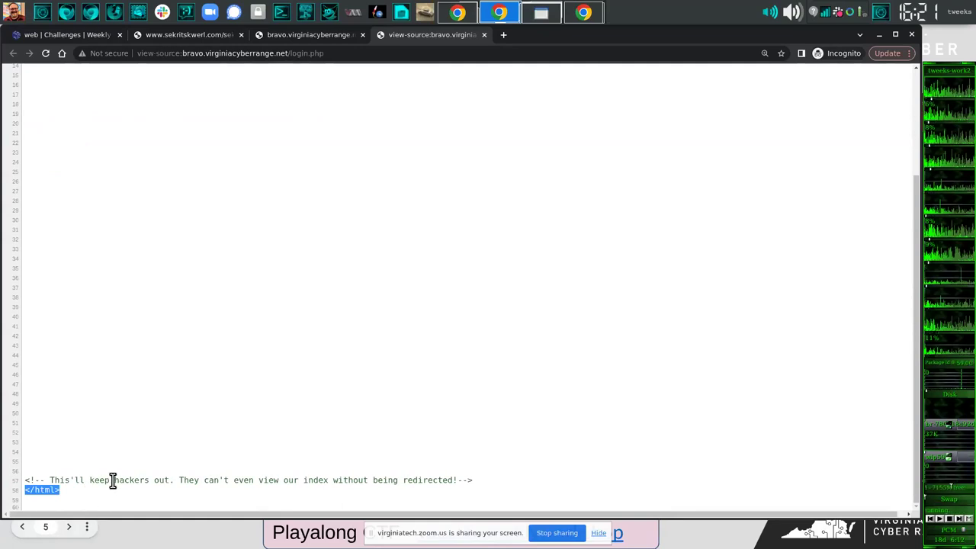
{"action": "triple_click", "coordinate": [361, 479]}
{"action": "left_click", "coordinate": [479, 485]}
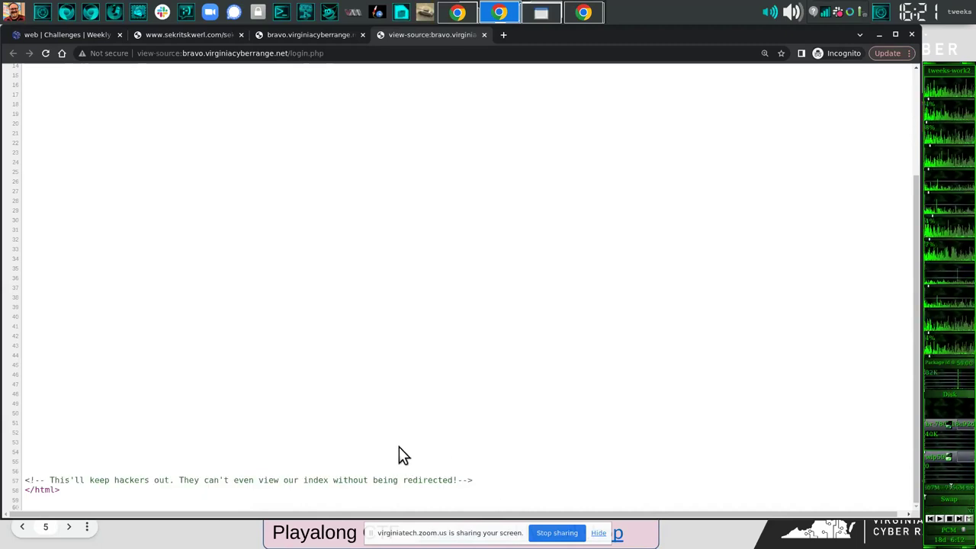
{"action": "scroll", "coordinate": [398, 446], "scroll_direction": "up", "scroll_amount": 3}
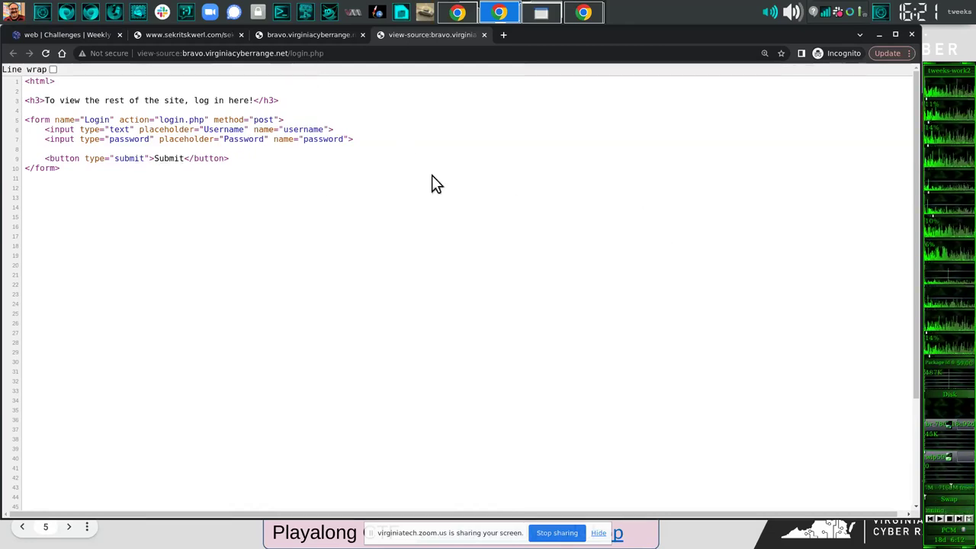
- Briefly toggle developer tools on the login.php source, then switch to the Downloads terminal window
{"action": "scroll", "coordinate": [284, 225], "scroll_direction": "down", "scroll_amount": 2}
{"action": "scroll", "coordinate": [284, 225], "scroll_direction": "up", "scroll_amount": 2}
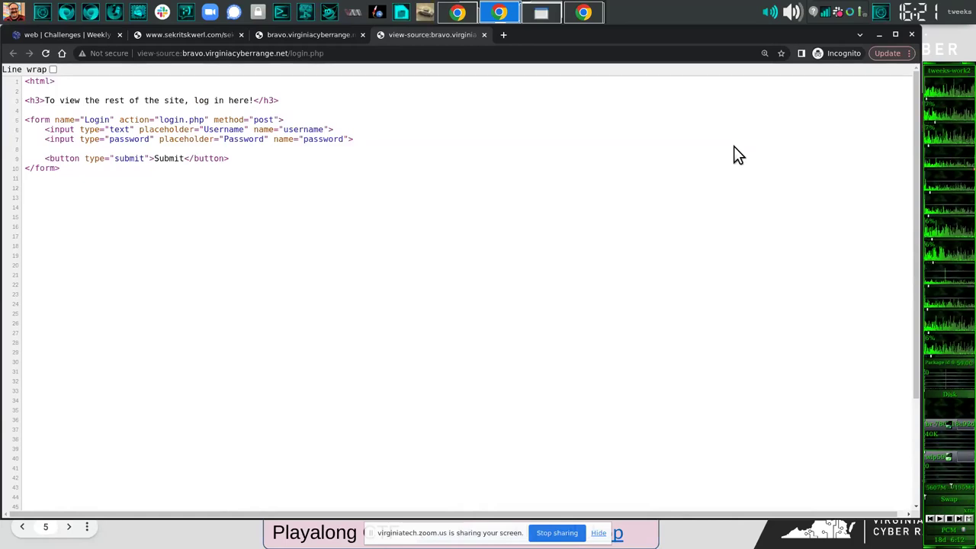
{"action": "key", "text": "ctrl+shift+i"}
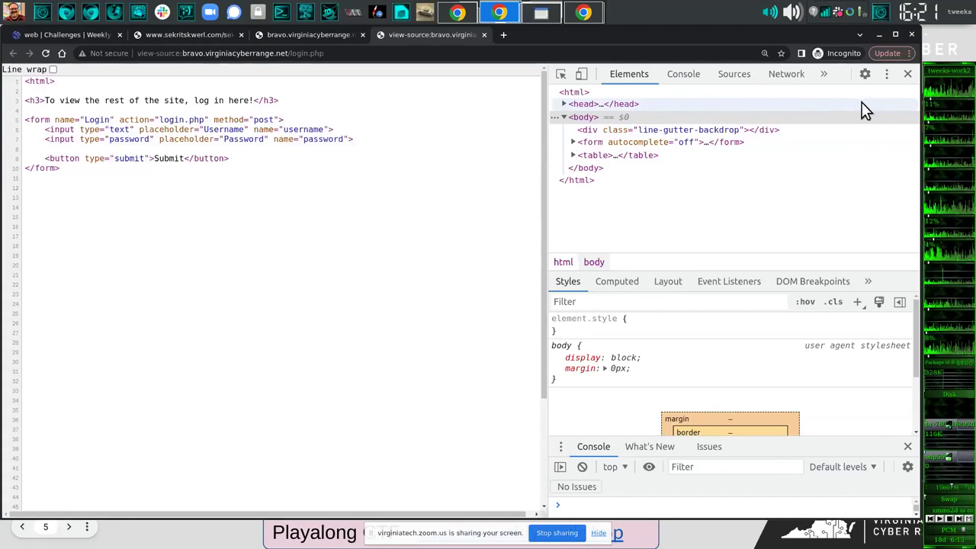
{"action": "key", "text": "ctrl+shift+i"}
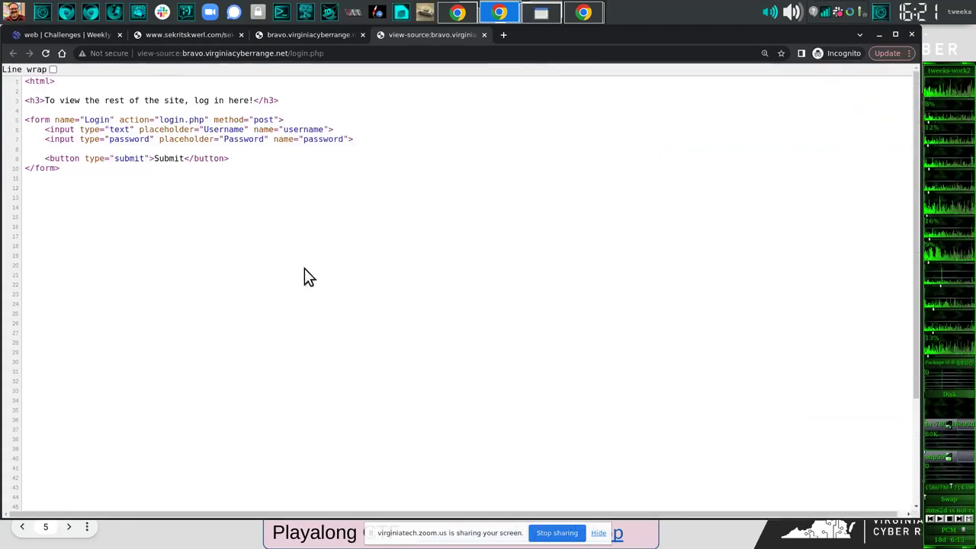
{"action": "key", "text": "alt+Tab"}
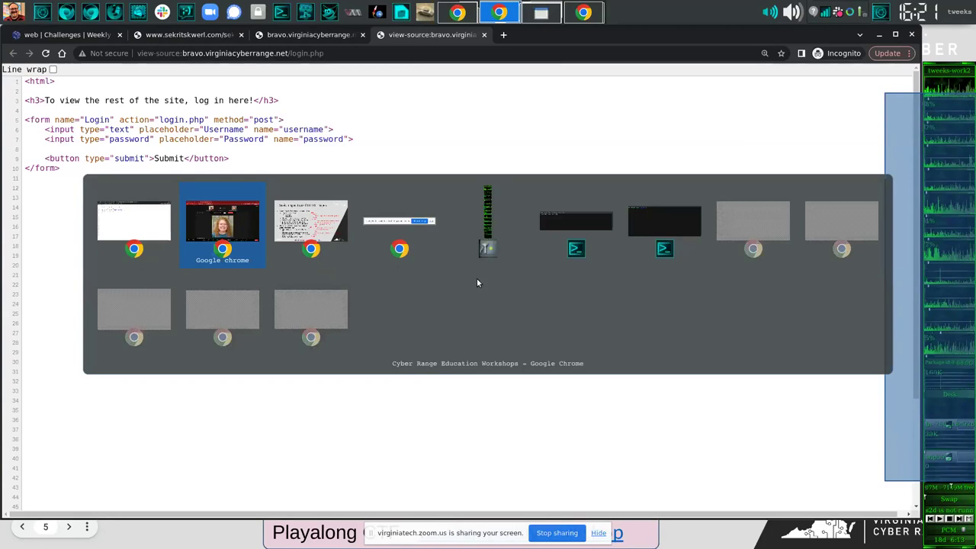
{"action": "key", "text": "alt+Tab"}
{"action": "key", "text": "alt+Tab"}
{"action": "key", "text": "alt+Tab"}
{"action": "key", "text": "alt+Tab"}
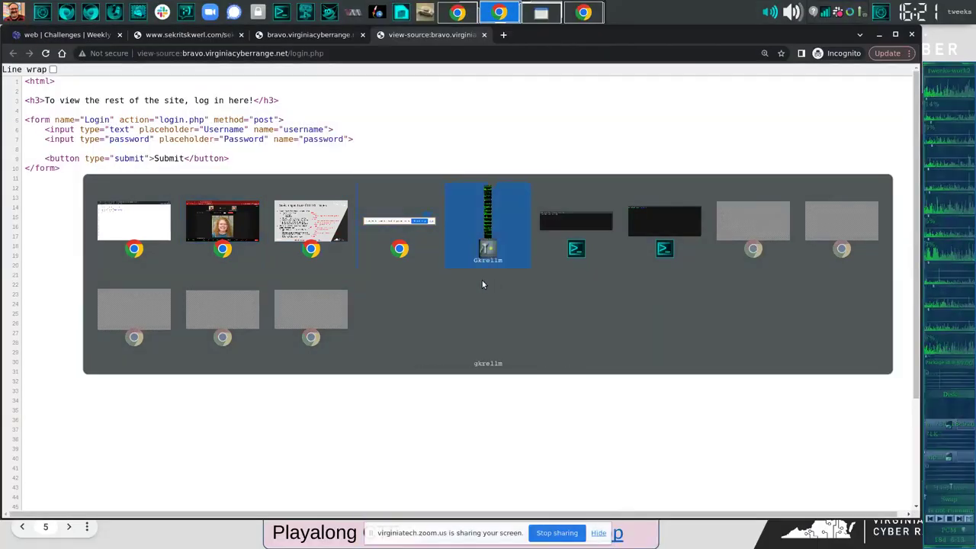
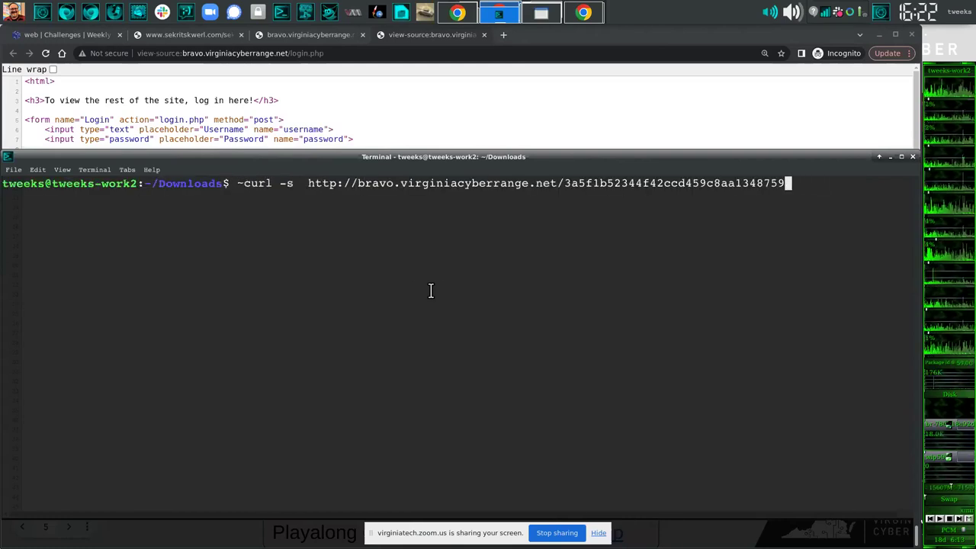
{"action": "key", "text": "BackSpace"}
{"action": "key", "text": "BackSpace"}
{"action": "key", "text": "BackSpace"}
{"action": "key", "text": "BackSpace"}
{"action": "key", "text": "BackSpace"}
{"action": "key", "text": "BackSpace"}
{"action": "key", "text": "BackSpace"}
{"action": "key", "text": "BackSpace"}
{"action": "key", "text": "BackSpace"}
{"action": "key", "text": "BackSpace"}
{"action": "key", "text": "BackSpace"}
{"action": "key", "text": "BackSpace"}
{"action": "key", "text": "BackSpace"}
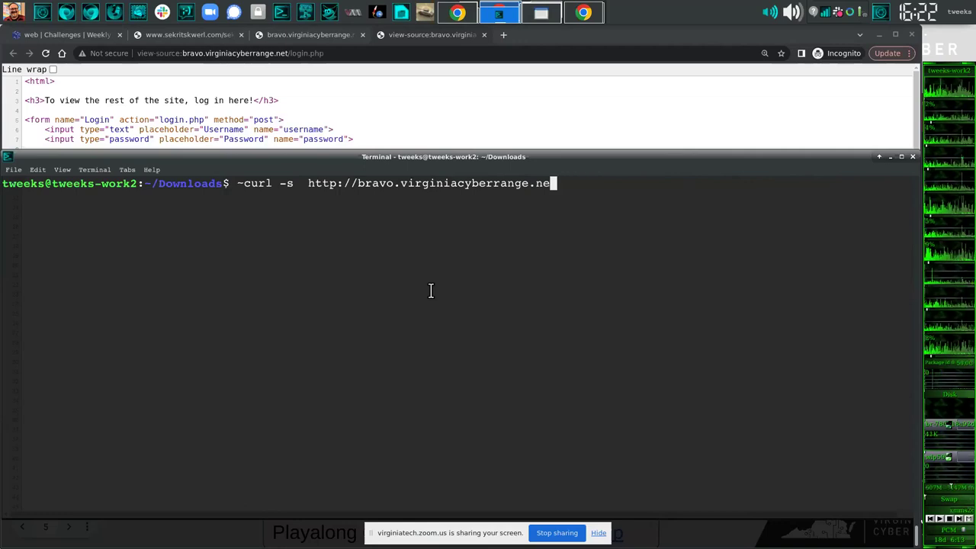
{"action": "type", "text": "t"}
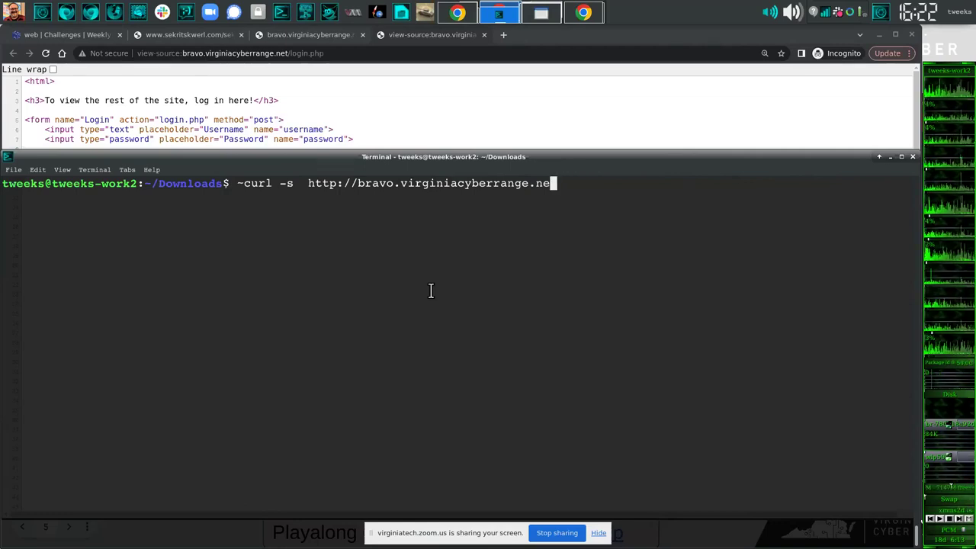
{"action": "key", "text": "Left"}
{"action": "key", "text": "Left"}
{"action": "key", "text": "Left"}
{"action": "key", "text": "Left"}
{"action": "key", "text": "Left"}
{"action": "key", "text": "Left"}
{"action": "key", "text": "Left"}
{"action": "key", "text": "Left"}
{"action": "key", "text": "Left"}
{"action": "key", "text": "Left"}
{"action": "key", "text": "Left"}
{"action": "key", "text": "Left"}
{"action": "key", "text": "Left"}
{"action": "key", "text": "Left"}
{"action": "key", "text": "Left"}
{"action": "key", "text": "Left"}
{"action": "key", "text": "Left"}
{"action": "key", "text": "Left"}
{"action": "key", "text": "Left"}
{"action": "key", "text": "Left"}
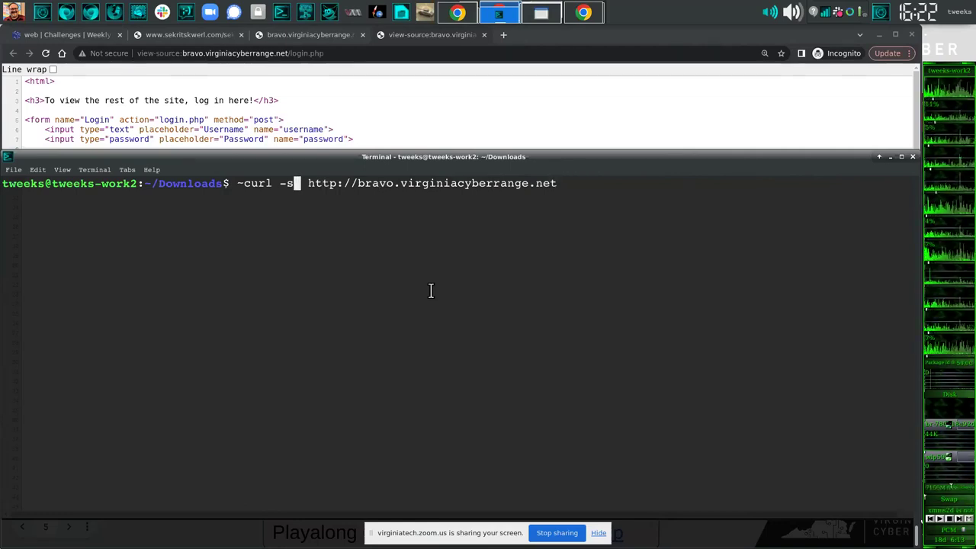
{"action": "key", "text": "Left"}
{"action": "key", "text": "Left"}
{"action": "key", "text": "Left"}
{"action": "key", "text": "Left"}
{"action": "key", "text": "Left"}
{"action": "key", "text": "Left"}
{"action": "key", "text": "Left"}
{"action": "key", "text": "Left"}
{"action": "key", "text": "Delete"}
{"action": "key", "text": "Right"}
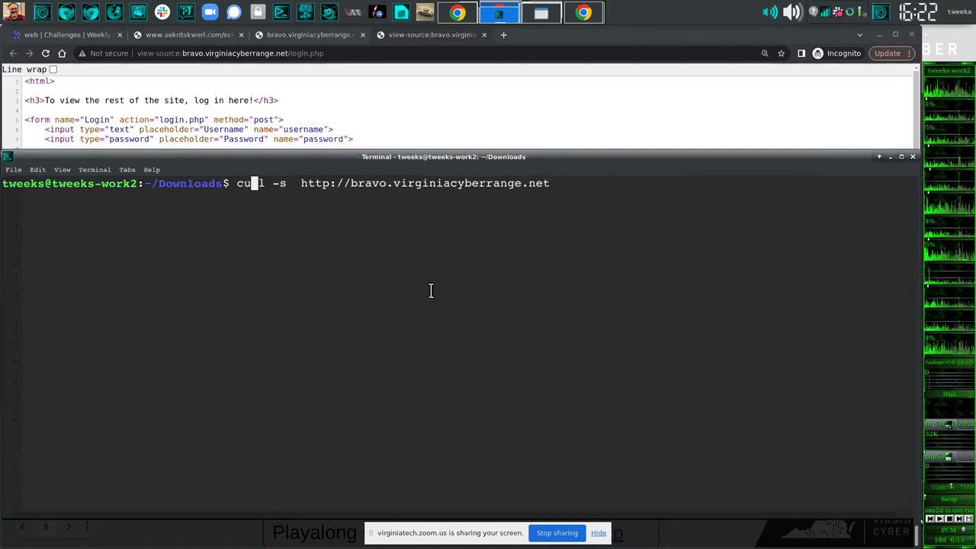
{"action": "key", "text": "Right"}
{"action": "key", "text": "Right"}
{"action": "key", "text": "Right"}
{"action": "key", "text": "Right"}
{"action": "key", "text": "Right"}
{"action": "key", "text": "Right"}
{"action": "key", "text": "Right"}
{"action": "key", "text": "Right"}
{"action": "key", "text": "Right"}
{"action": "key", "text": "Right"}
{"action": "key", "text": "Right"}
{"action": "key", "text": "Right"}
{"action": "key", "text": "Right"}
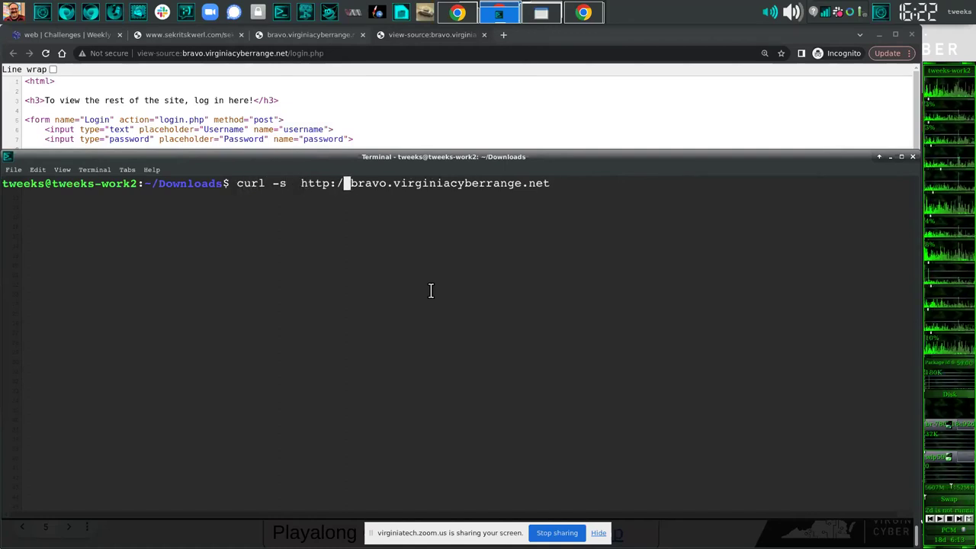
{"action": "key", "text": "Right"}
{"action": "key", "text": "Right"}
{"action": "key", "text": "Right"}
{"action": "key", "text": "Right"}
{"action": "key", "text": "Right"}
{"action": "key", "text": "Right"}
{"action": "key", "text": "Right"}
{"action": "key", "text": "Right"}
{"action": "key", "text": "Right"}
{"action": "key", "text": "Right"}
{"action": "key", "text": "Right"}
{"action": "key", "text": "Right"}
{"action": "key", "text": "Right"}
{"action": "key", "text": "Right"}
{"action": "key", "text": "Right"}
{"action": "key", "text": "Right"}
{"action": "key", "text": "Right"}
{"action": "key", "text": "Right"}
{"action": "key", "text": "Right"}
{"action": "key", "text": "Right"}
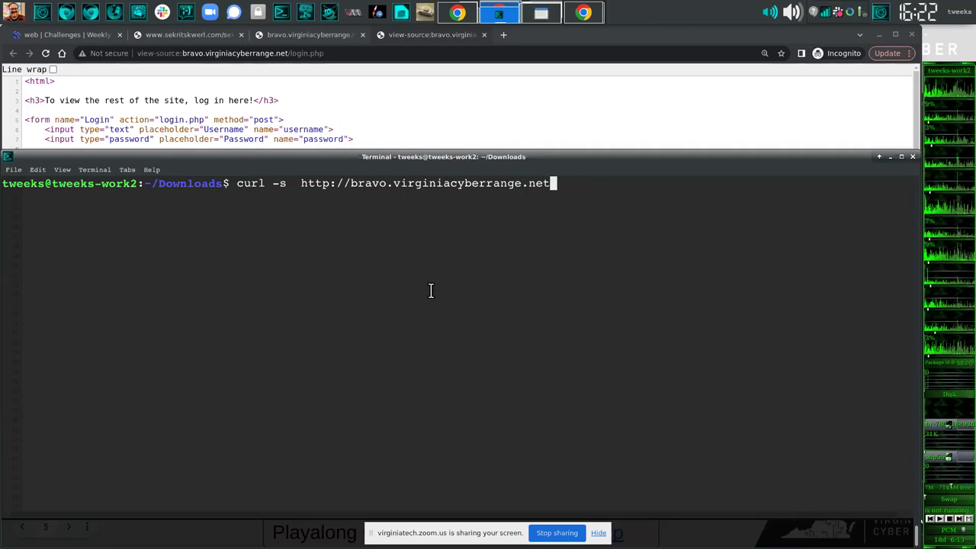
{"action": "key", "text": "Return"}
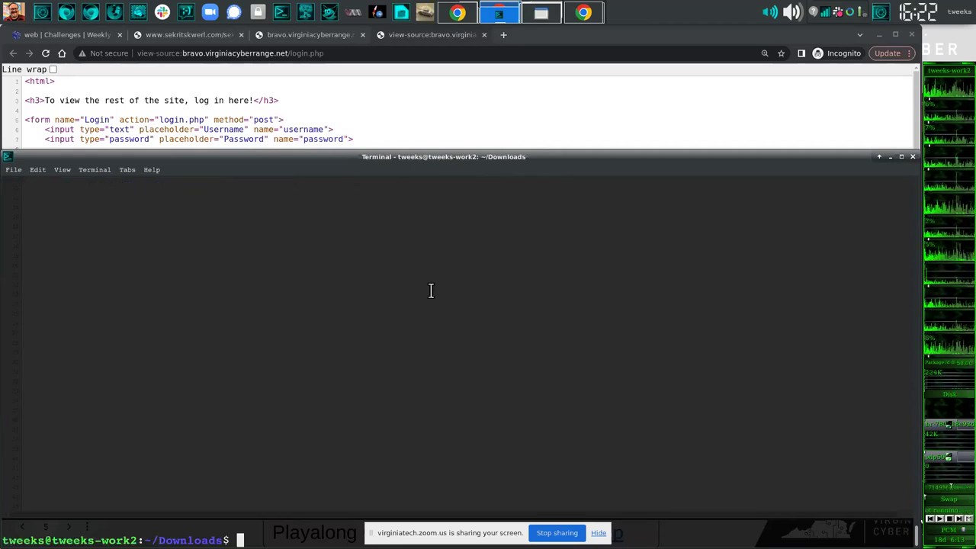
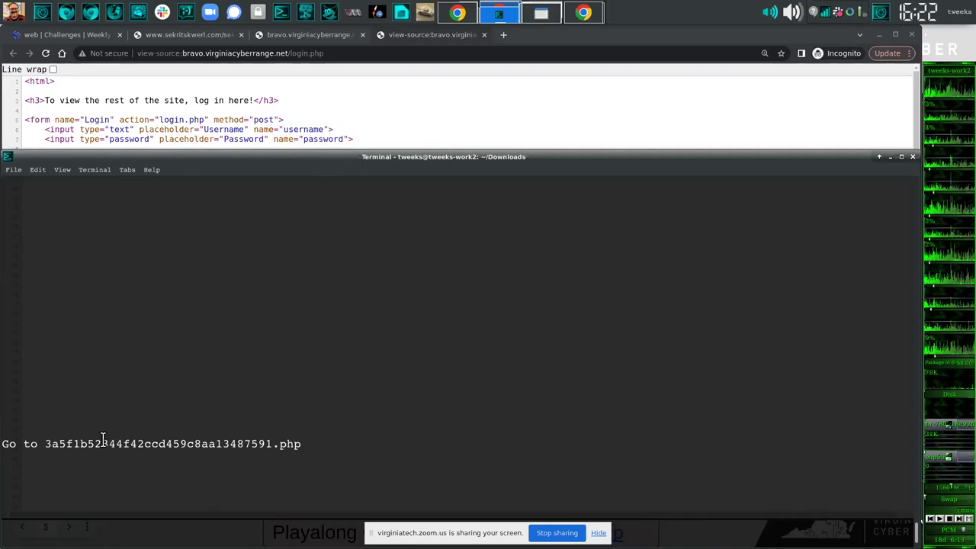
- Select the hidden filename 3a5f1b52344f42ccd459c8aa13487591.php shown after 'Go to' in the output
{"action": "left_click_drag", "start_coordinate": [47, 445], "coordinate": [303, 446]}
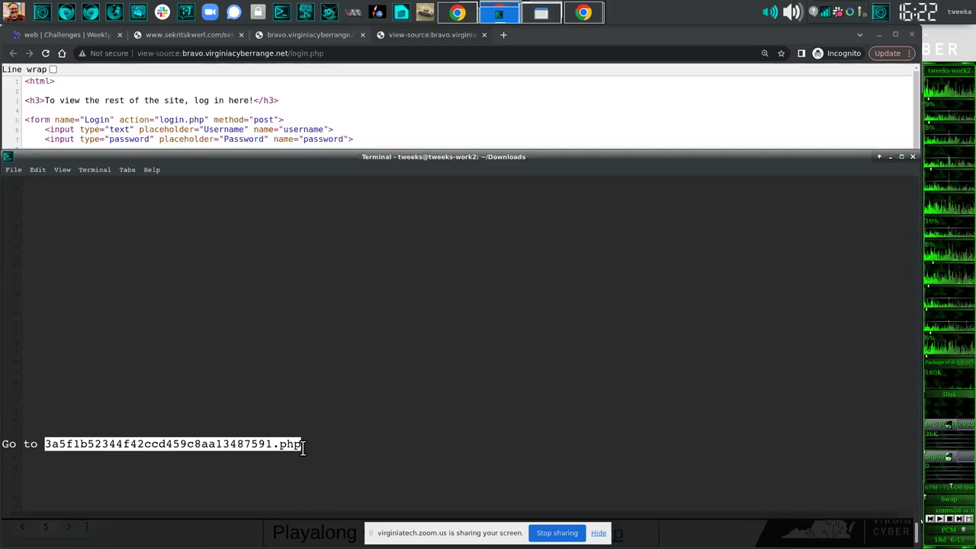
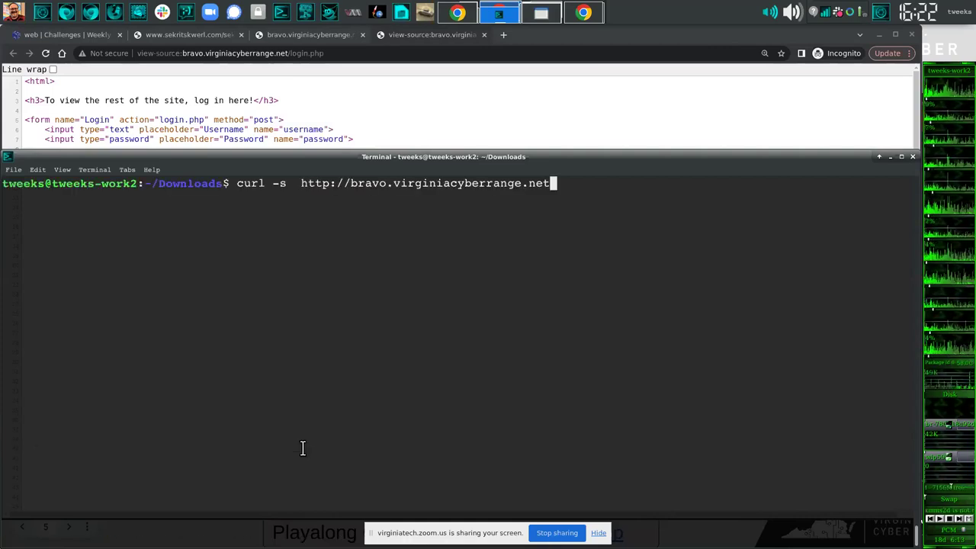
- Append '/3a5f1b52344f42ccd459c8aa13487591.php' to the curl -s URL and run it to print the flag
{"action": "type", "text": "/"}
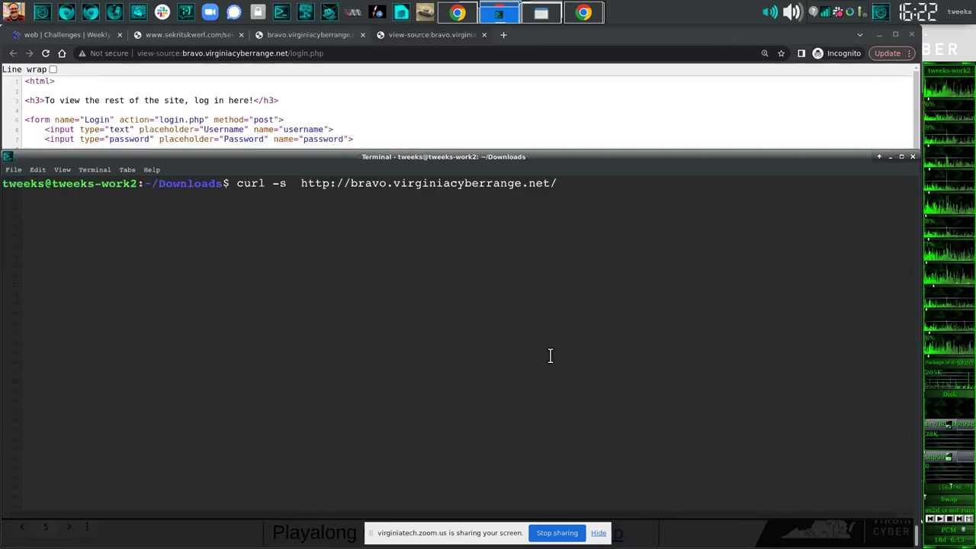
{"action": "middle_click", "coordinate": [603, 343]}
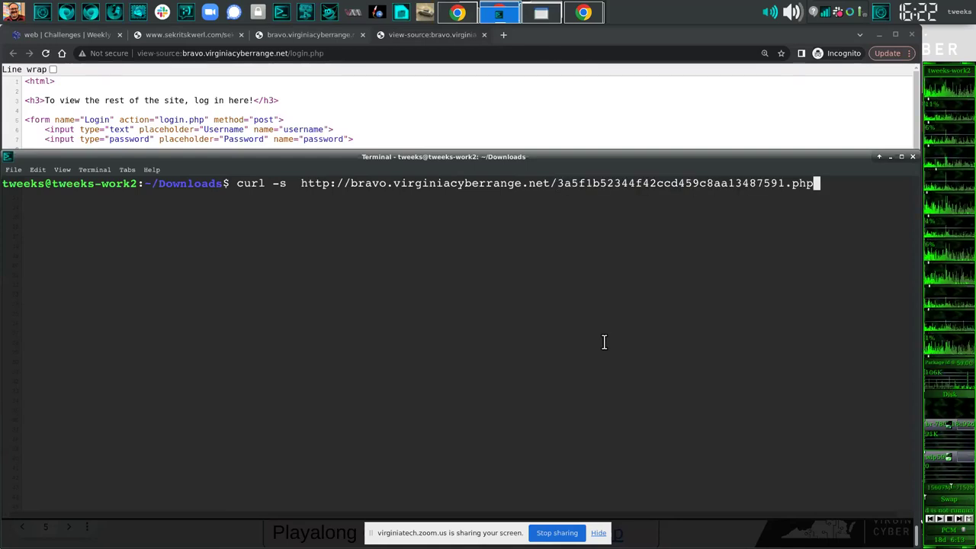
{"action": "key", "text": "Return"}
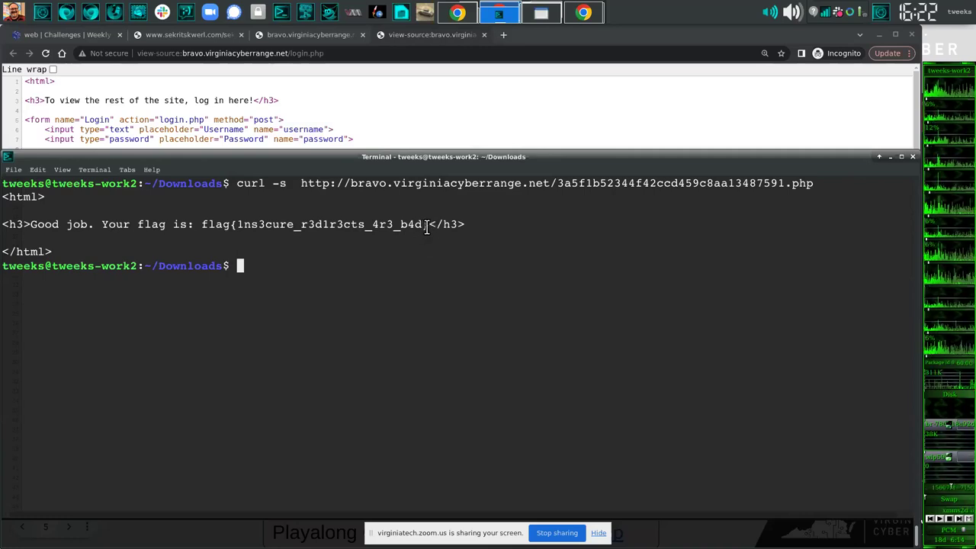
{"action": "left_click_drag", "start_coordinate": [426, 229], "coordinate": [201, 230]}
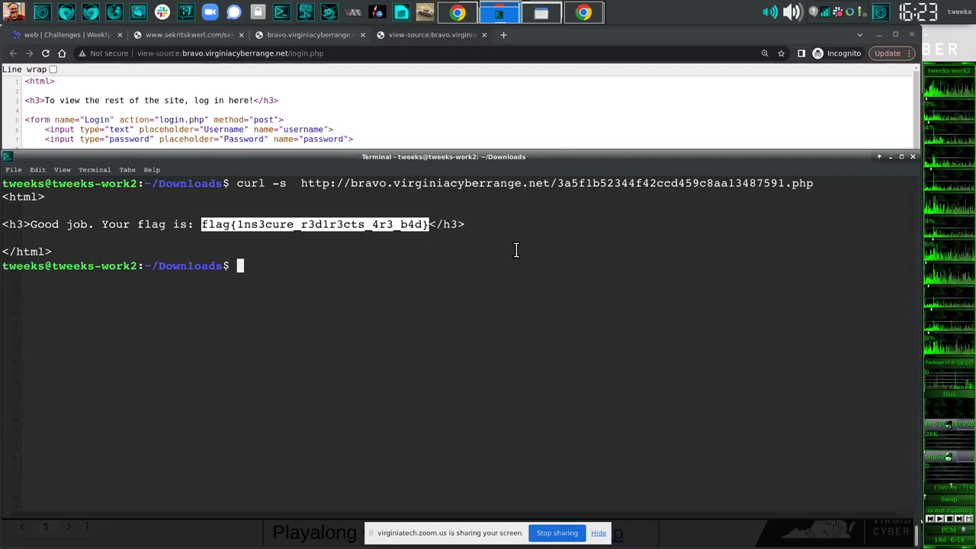
- Find 'lyn' in command history and rerun the lynx -noredir -source request for the hidden page
{"action": "type", "text": "lyn"}
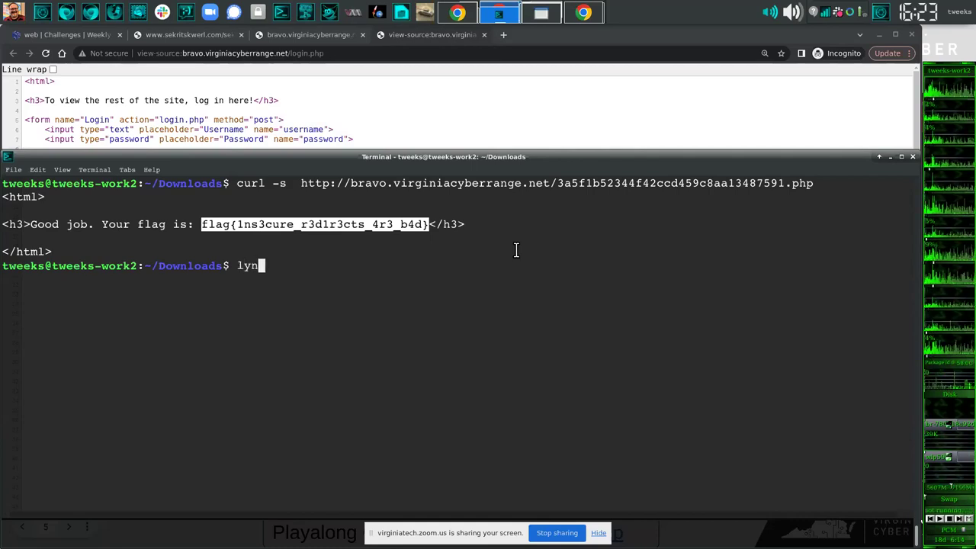
{"action": "key", "text": "BackSpace"}
{"action": "key", "text": "BackSpace"}
{"action": "key", "text": "ctrl+r"}
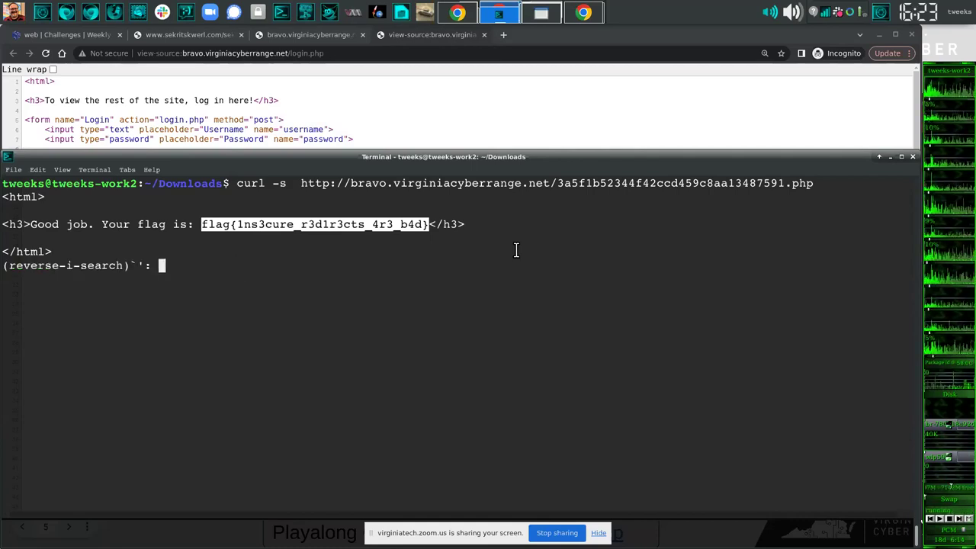
{"action": "type", "text": "lyn"}
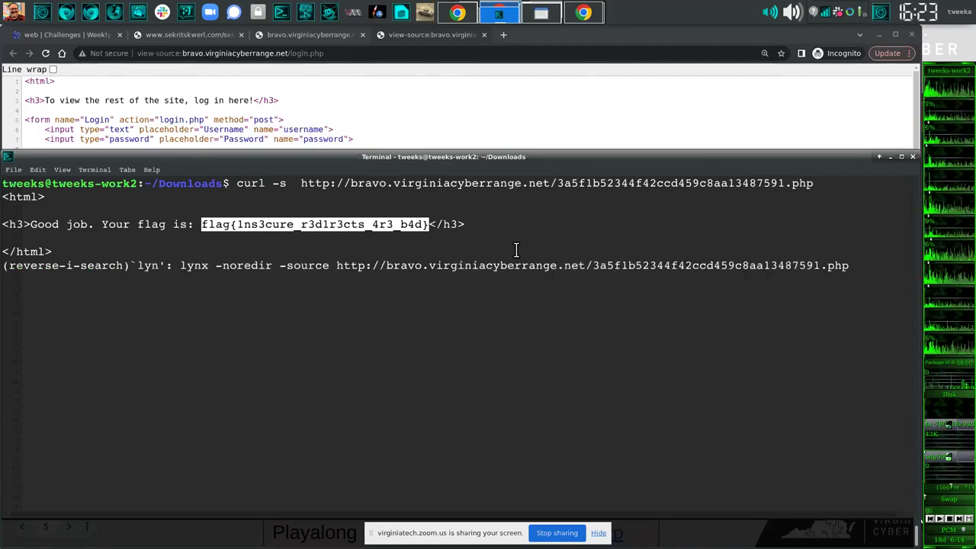
{"action": "key", "text": "Right"}
{"action": "key", "text": "Right"}
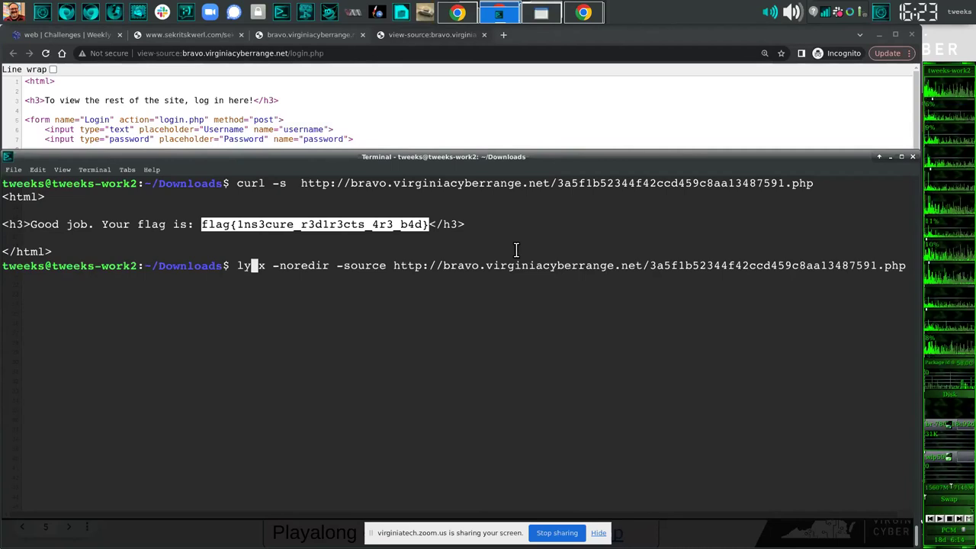
{"action": "key", "text": "Right"}
{"action": "key", "text": "Right"}
{"action": "key", "text": "Right"}
{"action": "key", "text": "Right"}
{"action": "key", "text": "Right"}
{"action": "key", "text": "Right"}
{"action": "key", "text": "Right"}
{"action": "key", "text": "Right"}
{"action": "key", "text": "Right"}
{"action": "key", "text": "Right"}
{"action": "key", "text": "Right"}
{"action": "key", "text": "Right"}
{"action": "key", "text": "Right"}
{"action": "key", "text": "Right"}
{"action": "key", "text": "Right"}
{"action": "key", "text": "Left"}
{"action": "key", "text": "Left"}
{"action": "key", "text": "Left"}
{"action": "key", "text": "Left"}
{"action": "key", "text": "Left"}
{"action": "key", "text": "Left"}
{"action": "key", "text": "Left"}
{"action": "key", "text": "Left"}
{"action": "key", "text": "Left"}
{"action": "key", "text": "Right"}
{"action": "key", "text": "Right"}
{"action": "key", "text": "Right"}
{"action": "key", "text": "Right"}
{"action": "key", "text": "Return"}
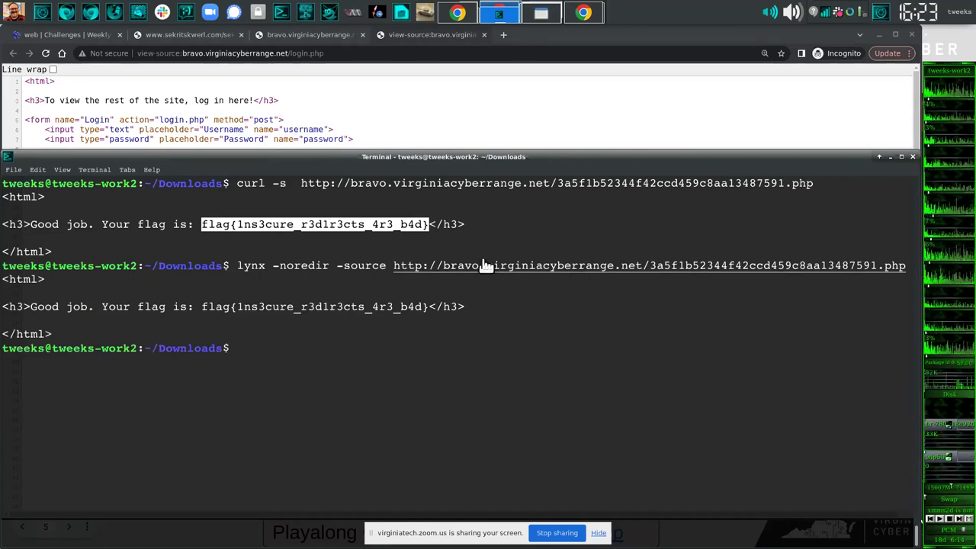
{"action": "key", "text": "Up"}
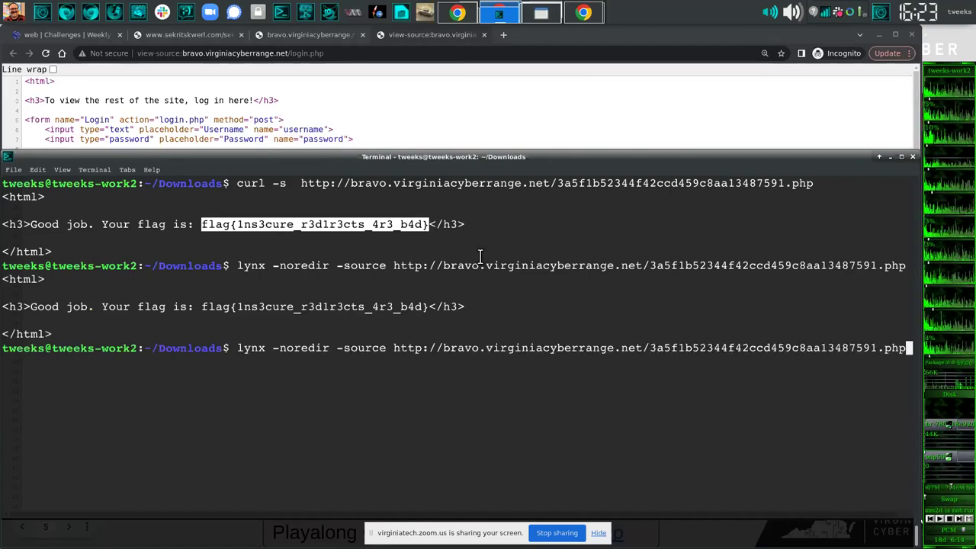
{"action": "key", "text": "Up"}
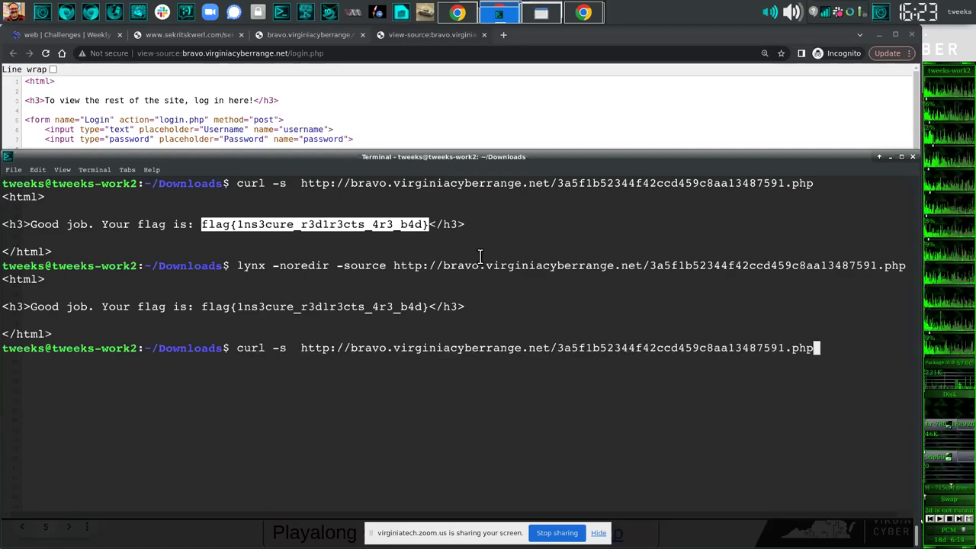
{"action": "key", "text": "BackSpace"}
{"action": "key", "text": "BackSpace"}
{"action": "key", "text": "BackSpace"}
{"action": "key", "text": "BackSpace"}
{"action": "key", "text": "BackSpace"}
{"action": "key", "text": "BackSpace"}
{"action": "key", "text": "BackSpace"}
{"action": "key", "text": "BackSpace"}
{"action": "key", "text": "BackSpace"}
{"action": "key", "text": "BackSpace"}
{"action": "key", "text": "BackSpace"}
{"action": "key", "text": "BackSpace"}
{"action": "key", "text": "BackSpace"}
{"action": "key", "text": "BackSpace"}
{"action": "key", "text": "BackSpace"}
{"action": "key", "text": "BackSpace"}
{"action": "key", "text": "BackSpace"}
{"action": "key", "text": "BackSpace"}
{"action": "key", "text": "BackSpace"}
{"action": "key", "text": "BackSpace"}
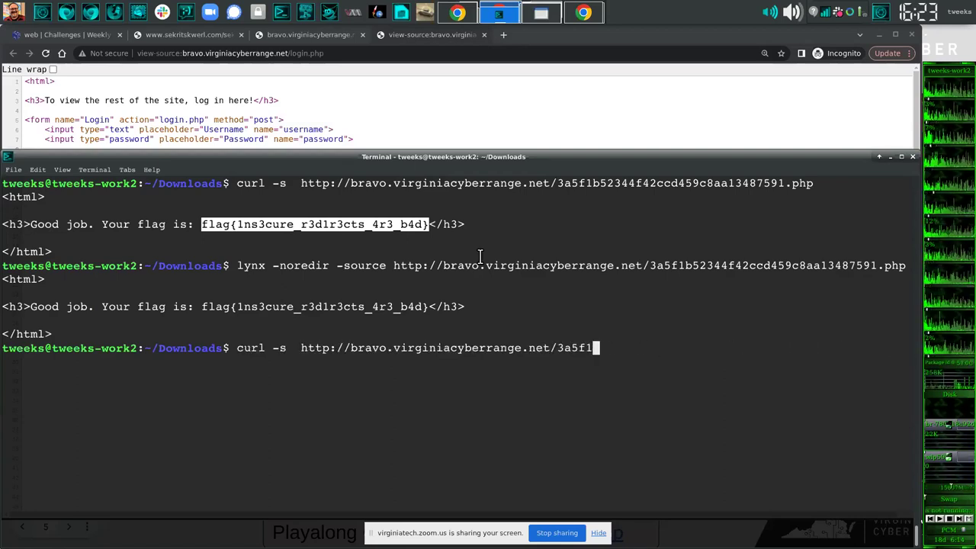
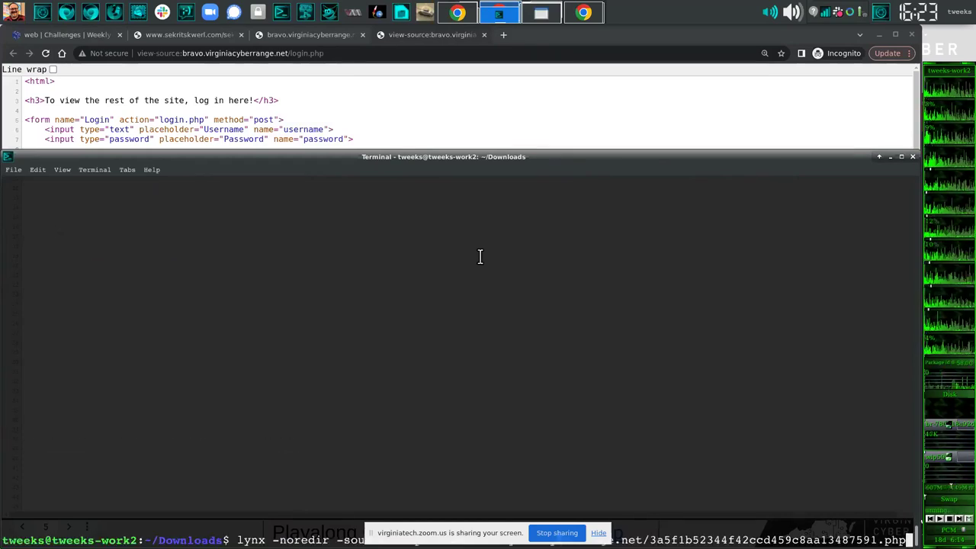
- Clear the terminal screen and trim the end of the lynx -noredir -source URL for bravo.virginiacyberrange.net
{"action": "key", "text": "ctrl+l"}
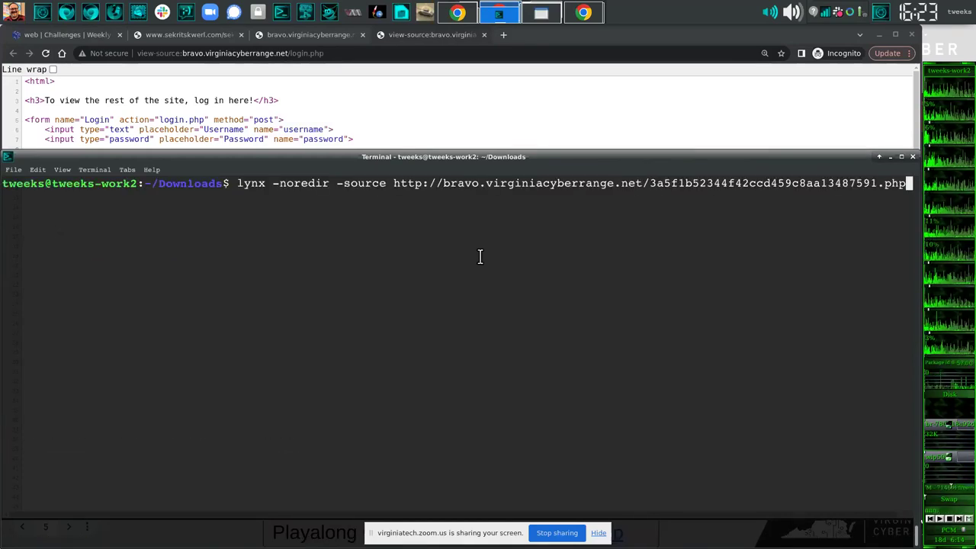
{"action": "key", "text": "BackSpace"}
{"action": "key", "text": "BackSpace"}
{"action": "key", "text": "BackSpace"}
{"action": "key", "text": "BackSpace"}
{"action": "key", "text": "BackSpace"}
{"action": "key", "text": "BackSpace"}
{"action": "key", "text": "BackSpace"}
{"action": "key", "text": "BackSpace"}
{"action": "key", "text": "BackSpace"}
{"action": "key", "text": "BackSpace"}
{"action": "key", "text": "BackSpace"}
{"action": "key", "text": "BackSpace"}
{"action": "key", "text": "BackSpace"}
{"action": "key", "text": "BackSpace"}
{"action": "key", "text": "BackSpace"}
{"action": "key", "text": "BackSpace"}
{"action": "key", "text": "BackSpace"}
{"action": "key", "text": "BackSpace"}
{"action": "key", "text": "BackSpace"}
{"action": "key", "text": "BackSpace"}
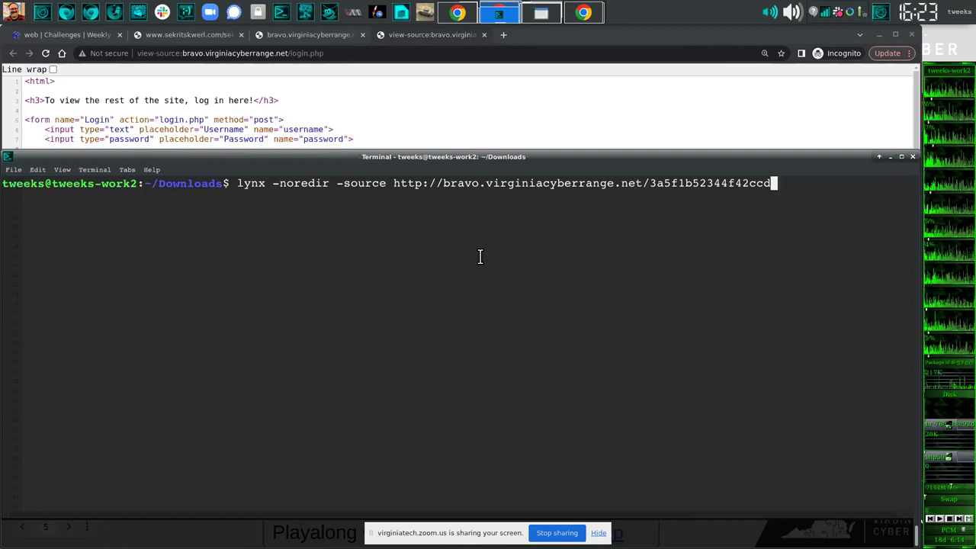
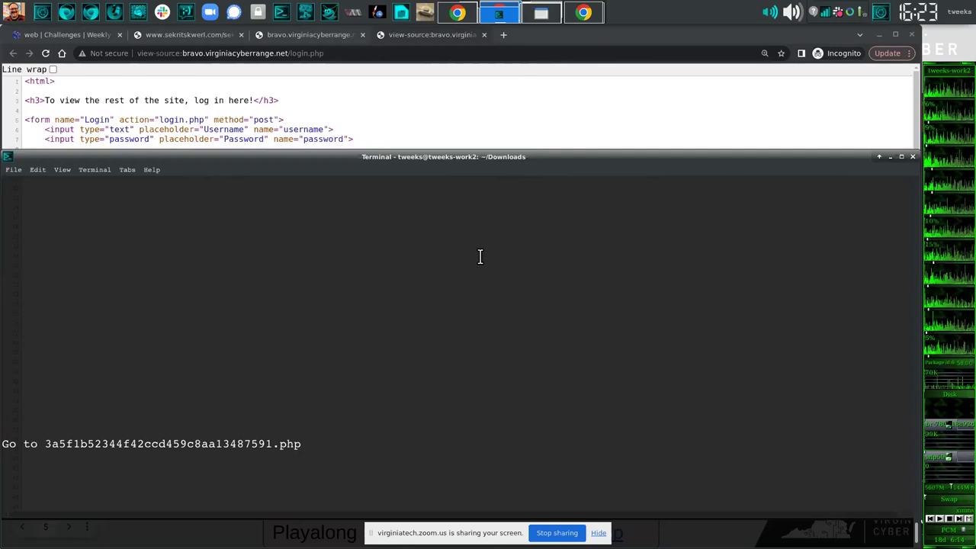
- Quit lynx to leave the hint page and return to the shell prompt
{"action": "key", "text": "q"}
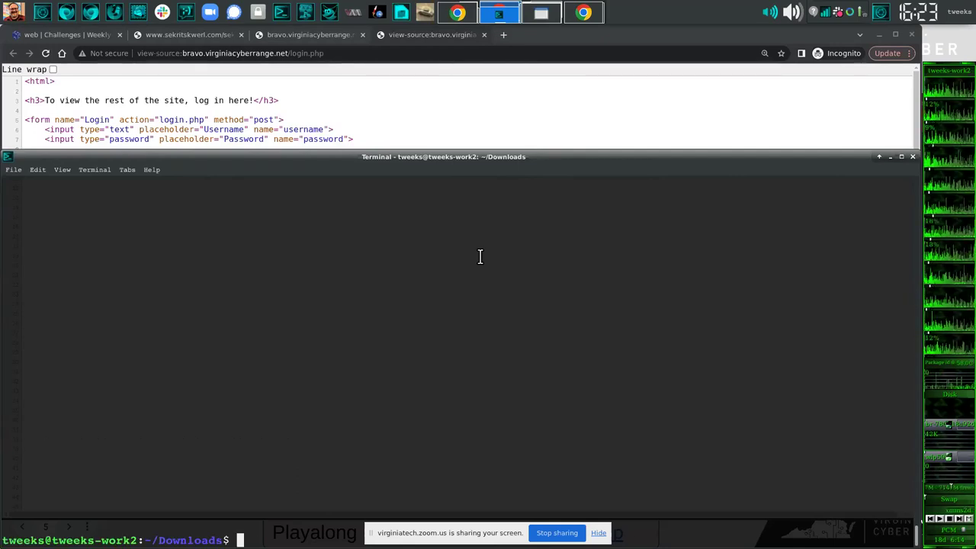
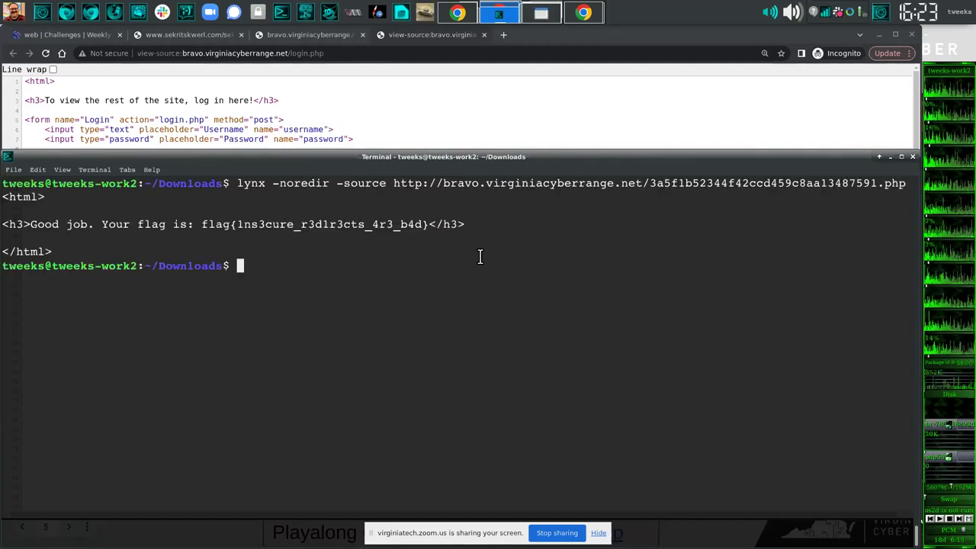
- Paste the recovered flag into the Bravo challenge's Flag field, submit it, and acknowledge the correct-answer message
{"action": "left_click", "coordinate": [397, 84]}
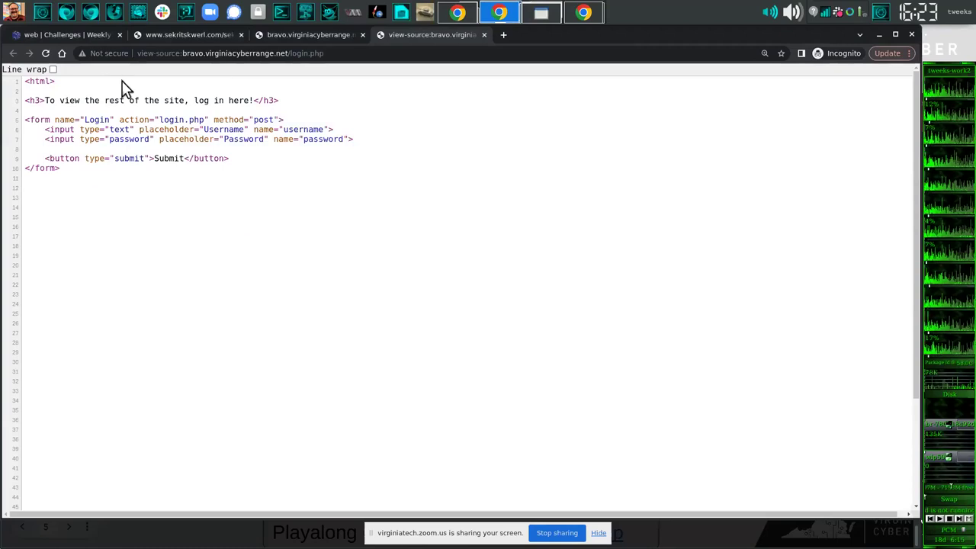
{"action": "left_click", "coordinate": [78, 34]}
{"action": "left_click", "coordinate": [392, 320]}
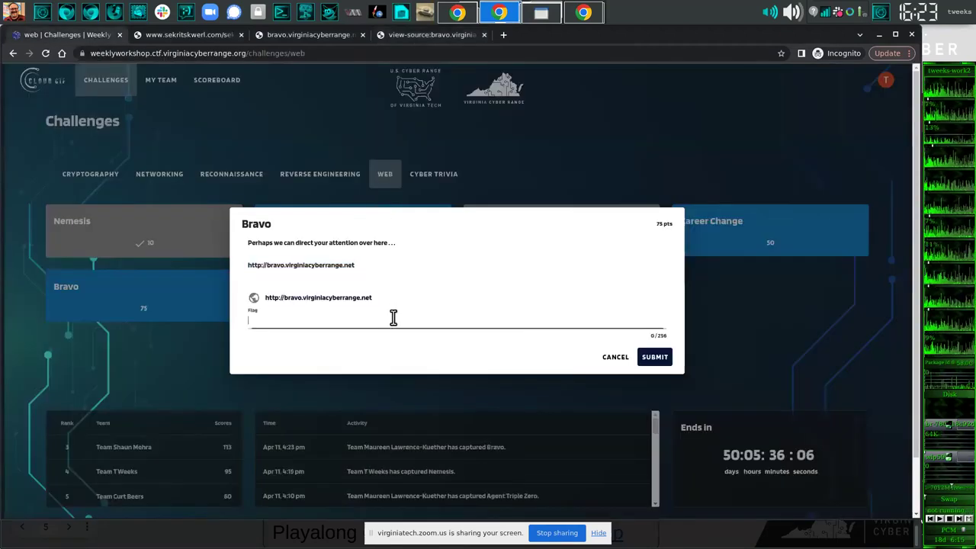
{"action": "type", "text": "flag{1ns3cure_r3d1r3cts_4r3_b4d}"}
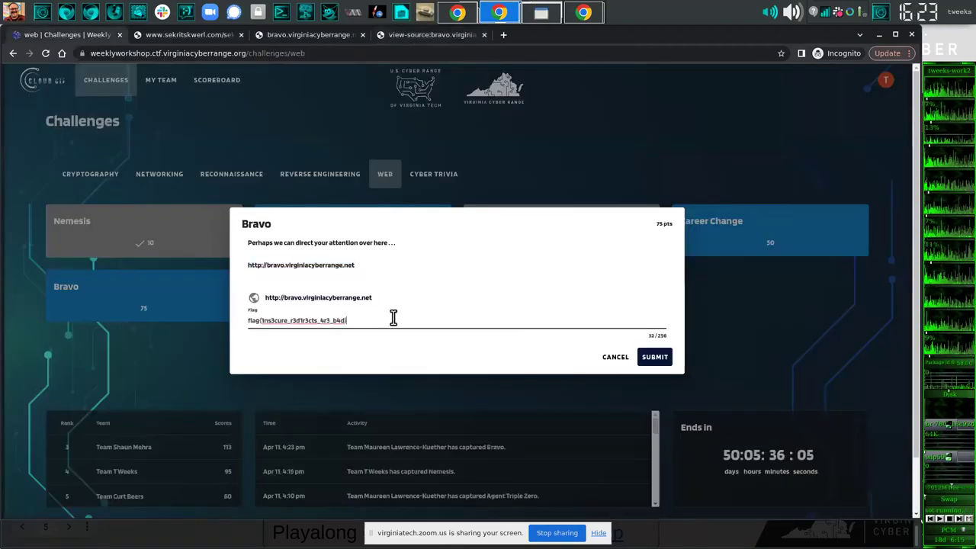
{"action": "left_click", "coordinate": [652, 356]}
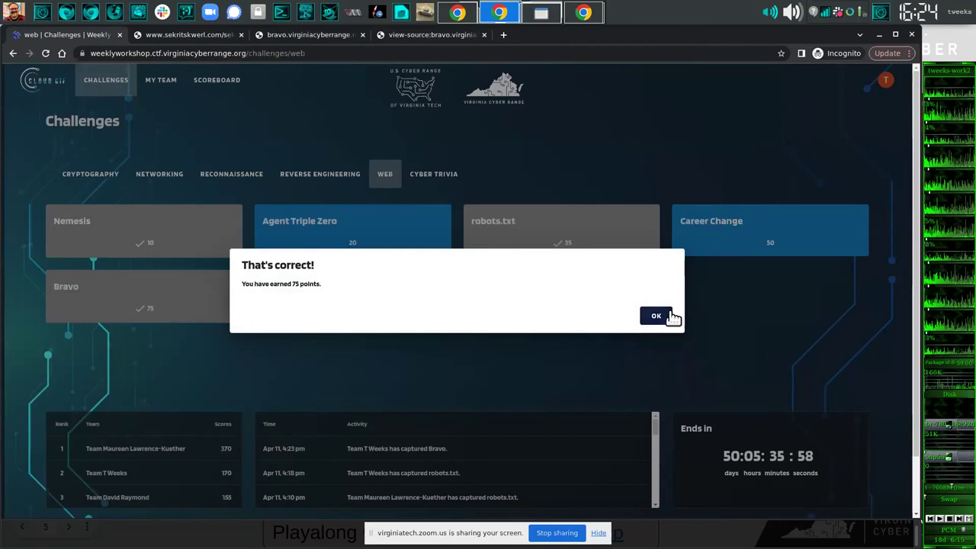
{"action": "left_click", "coordinate": [659, 316]}
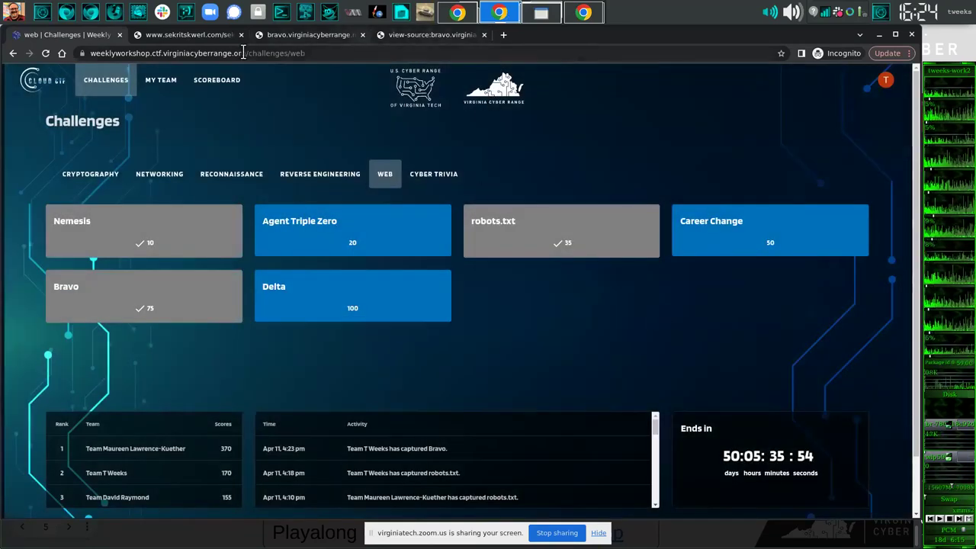
- Switch from Chrome to the slide presentation showing the CloudCTF Resources for teachers slide
{"action": "key", "text": "alt+Tab"}
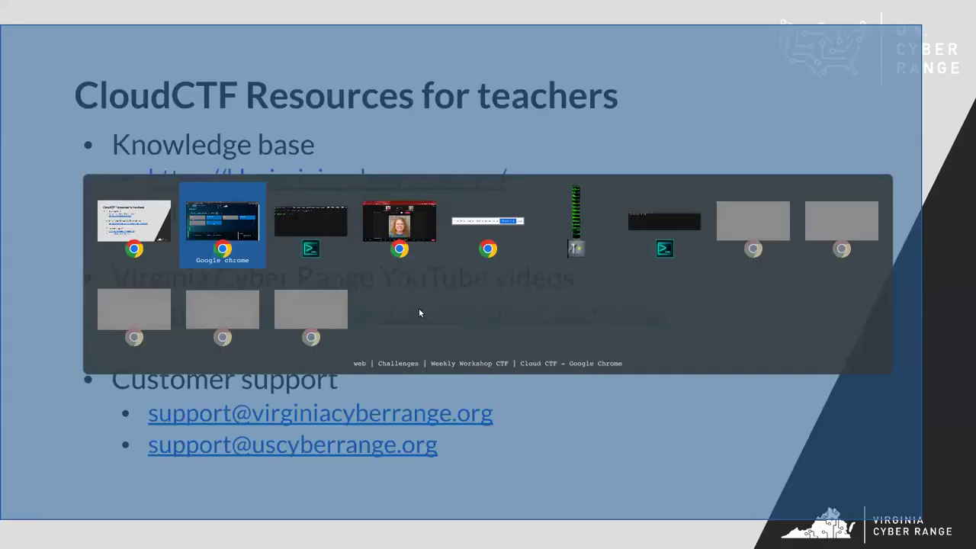
{"action": "key", "text": "alt+Tab"}
{"action": "key", "text": "alt+Tab"}
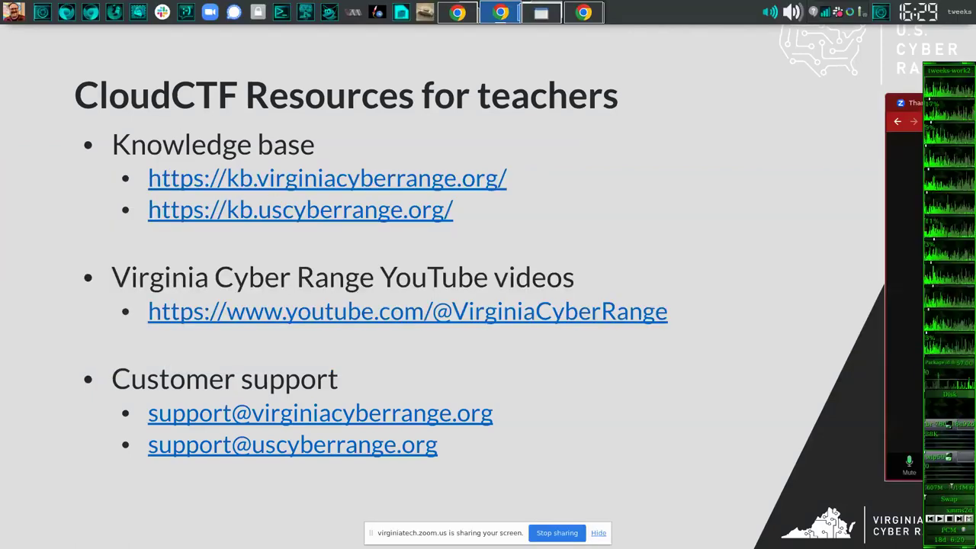